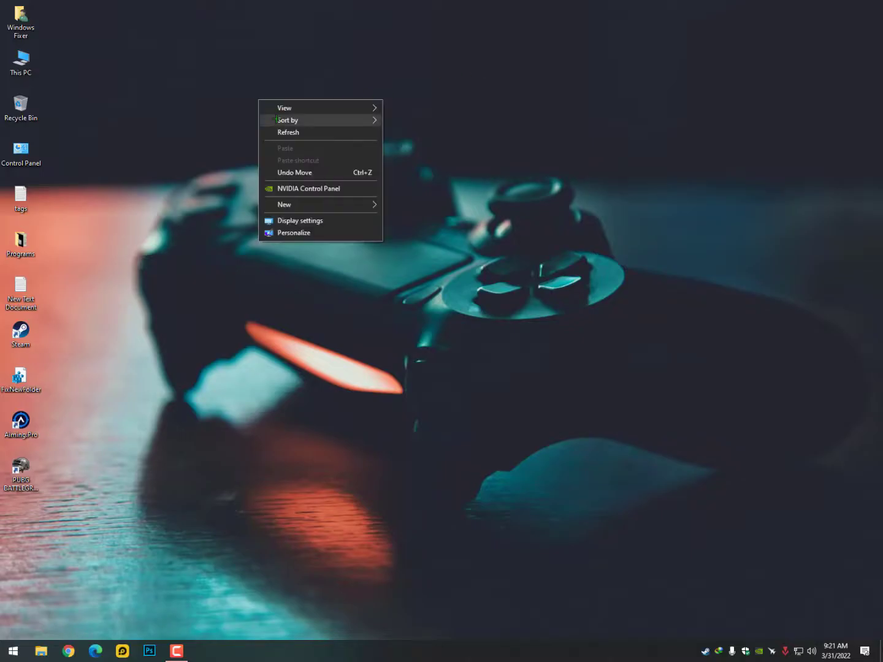
# Step: Repeatedly refresh the Windows desktop from its right-click quick-actions menu
pyautogui.click(301, 134)
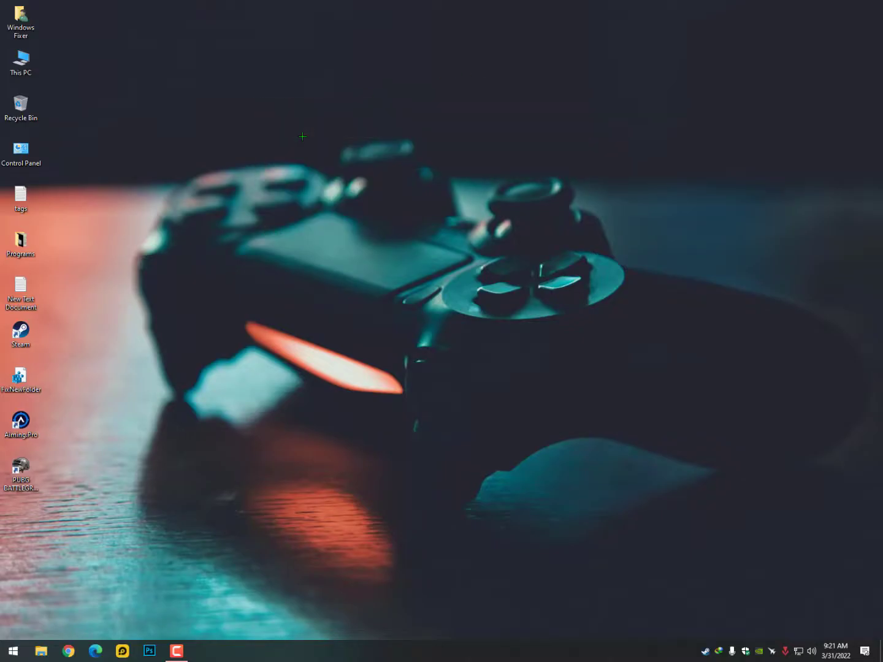
pyautogui.rightClick(276, 125)
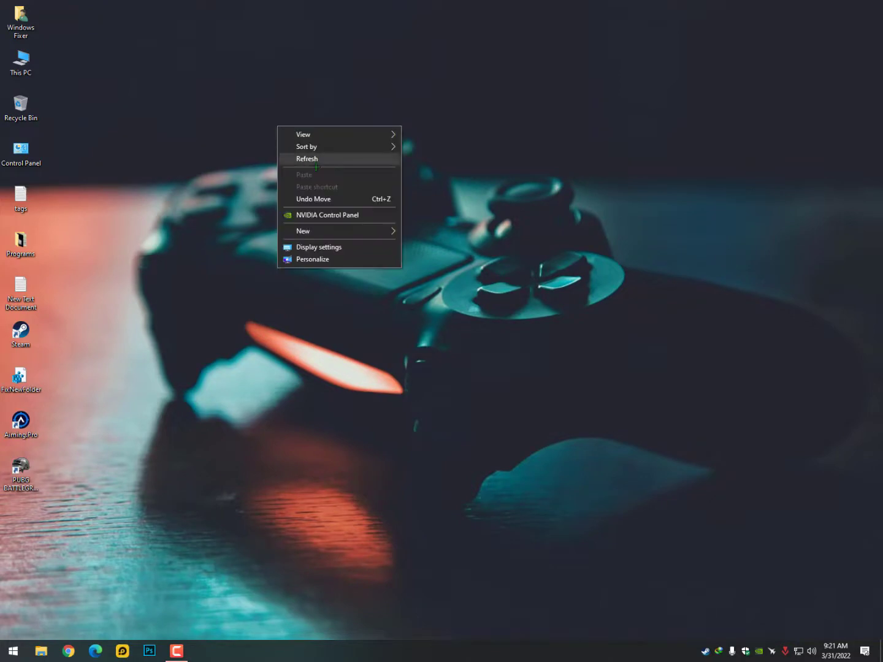
pyautogui.click(303, 158)
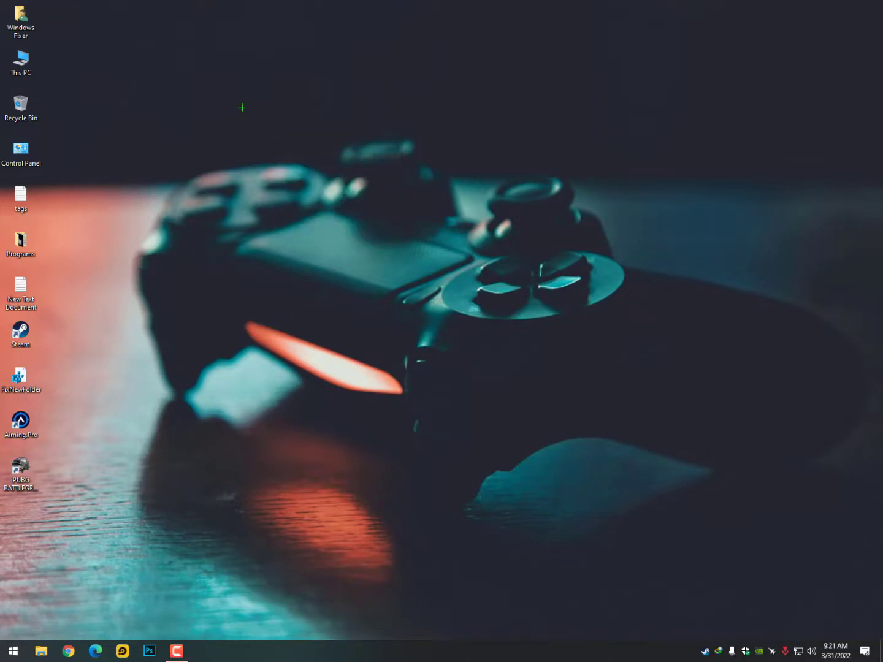
pyautogui.rightClick(242, 108)
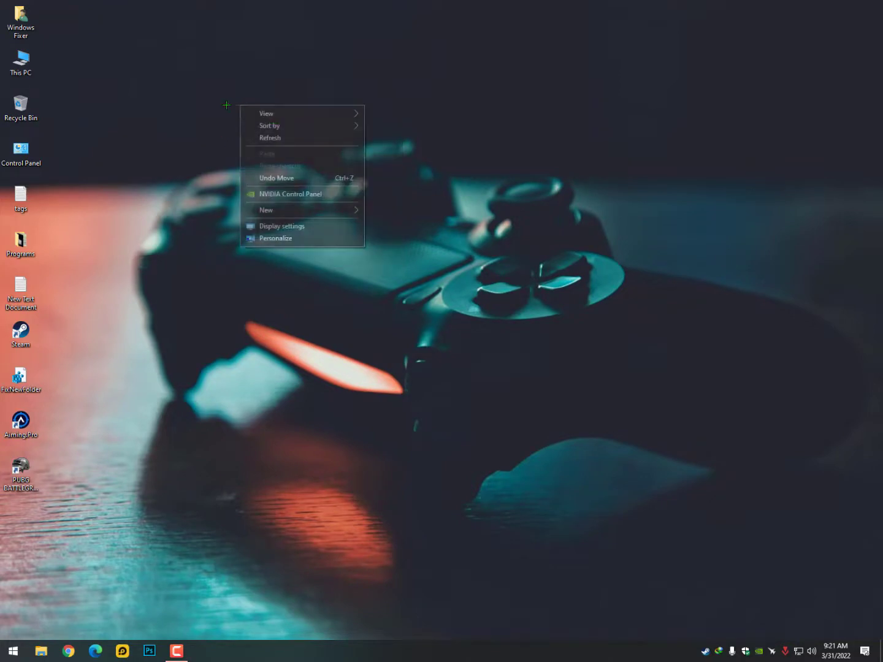
pyautogui.click(260, 138)
pyautogui.rightClick(215, 98)
pyautogui.click(242, 130)
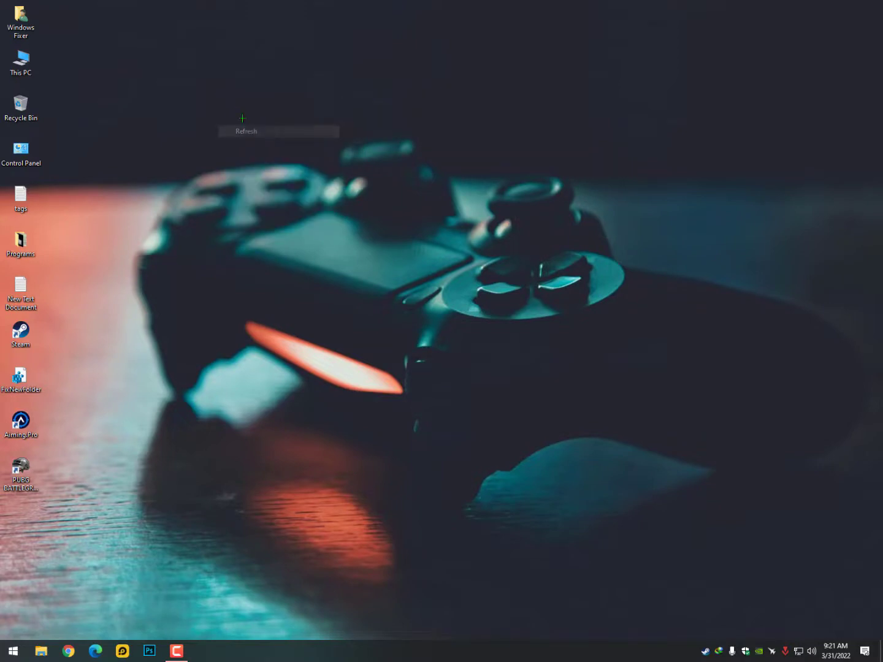
pyautogui.rightClick(229, 98)
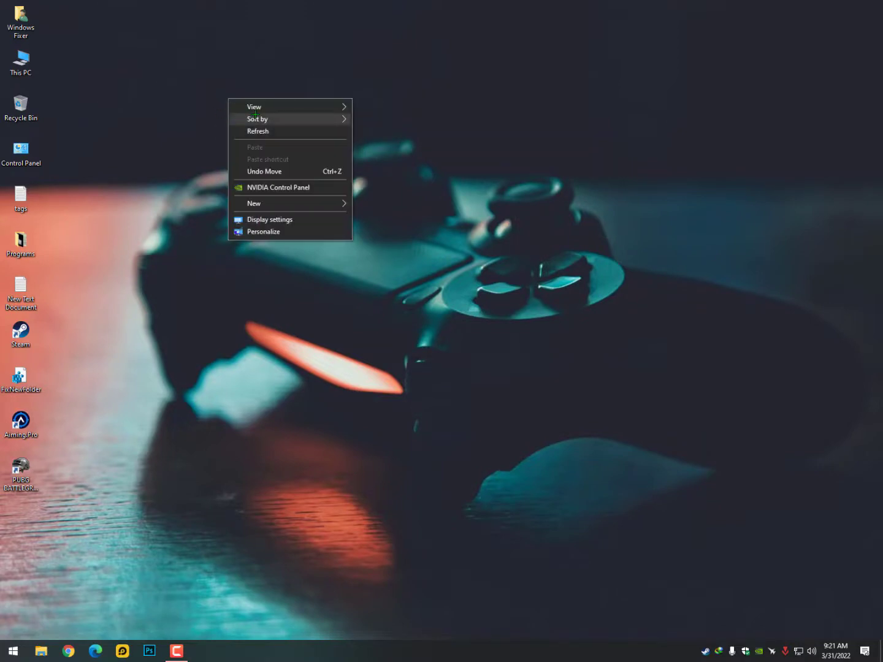
pyautogui.click(289, 134)
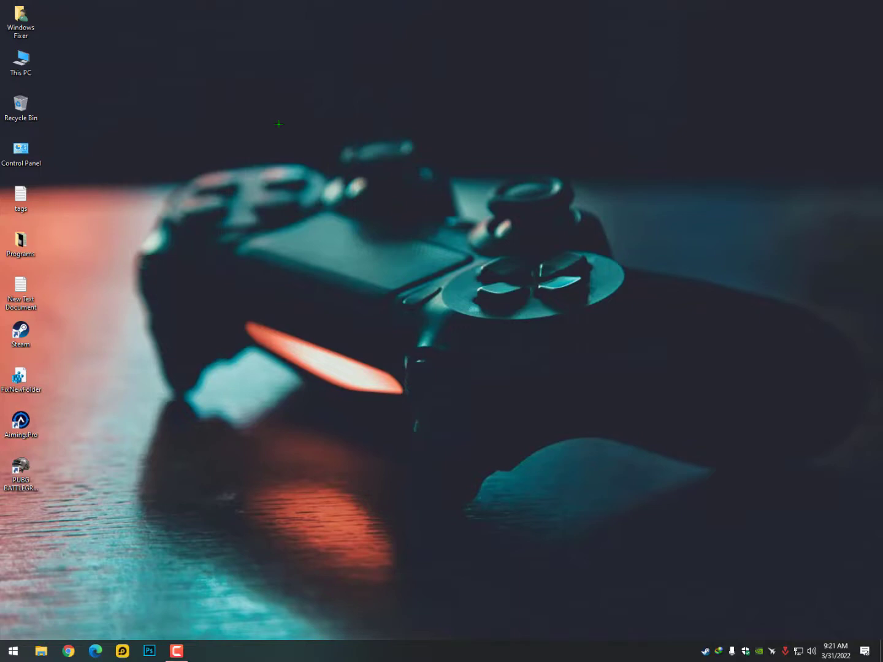
pyautogui.rightClick(258, 103)
pyautogui.click(276, 136)
pyautogui.rightClick(238, 110)
pyautogui.click(262, 143)
pyautogui.rightClick(265, 122)
pyautogui.click(311, 154)
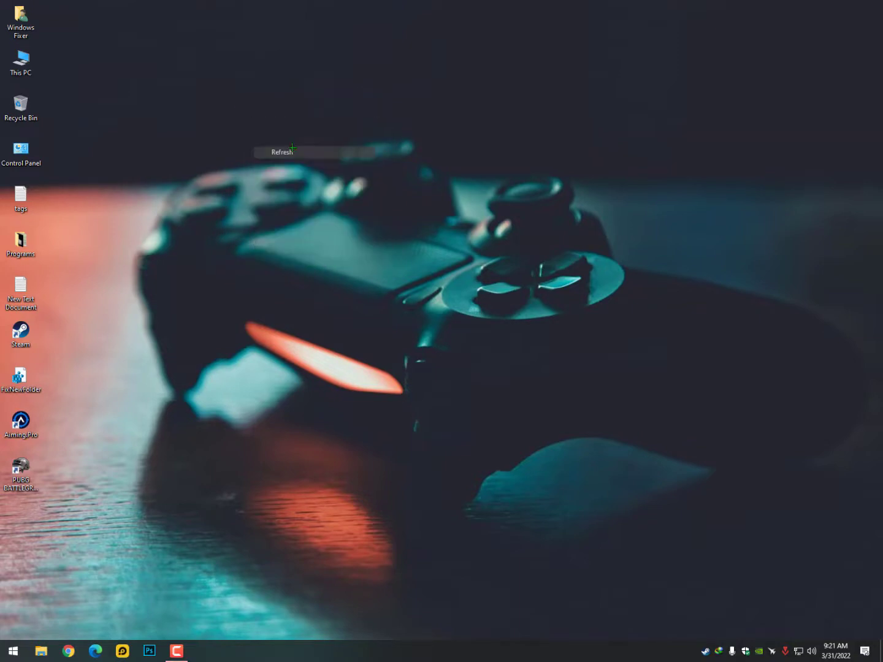
pyautogui.rightClick(257, 133)
pyautogui.click(282, 164)
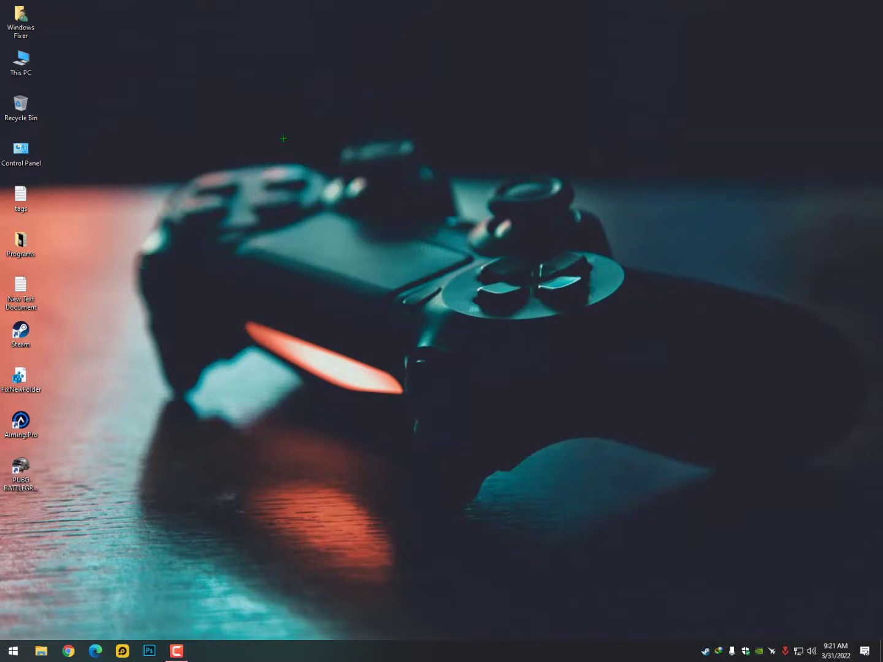
pyautogui.rightClick(233, 104)
pyautogui.click(284, 137)
pyautogui.rightClick(238, 98)
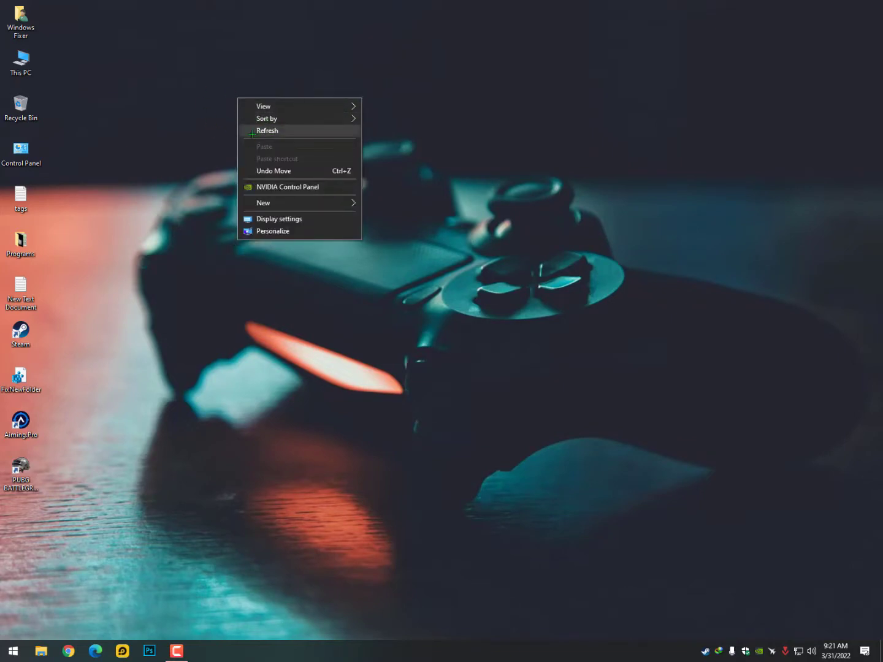
pyautogui.click(286, 131)
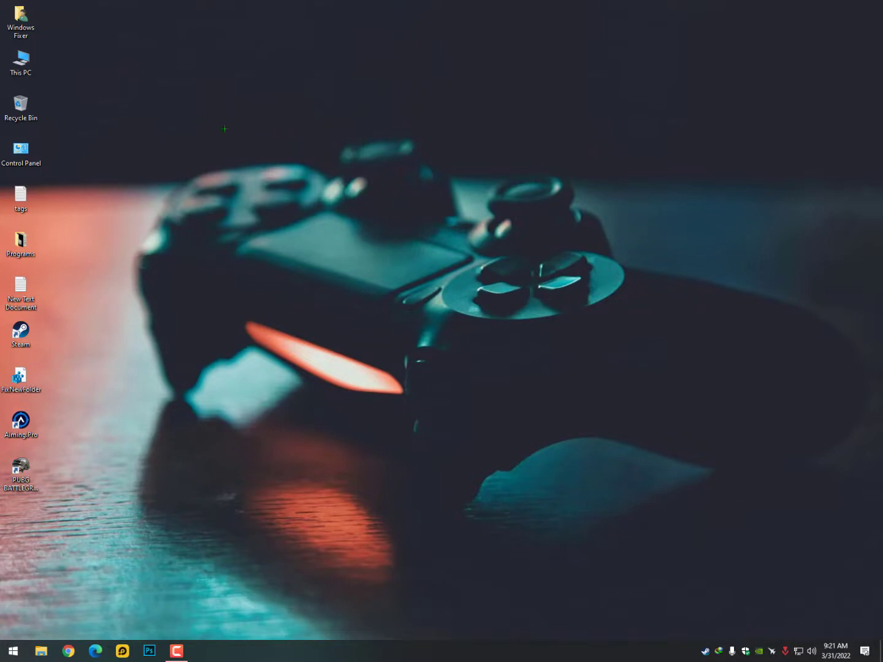
pyautogui.rightClick(230, 109)
pyautogui.click(284, 141)
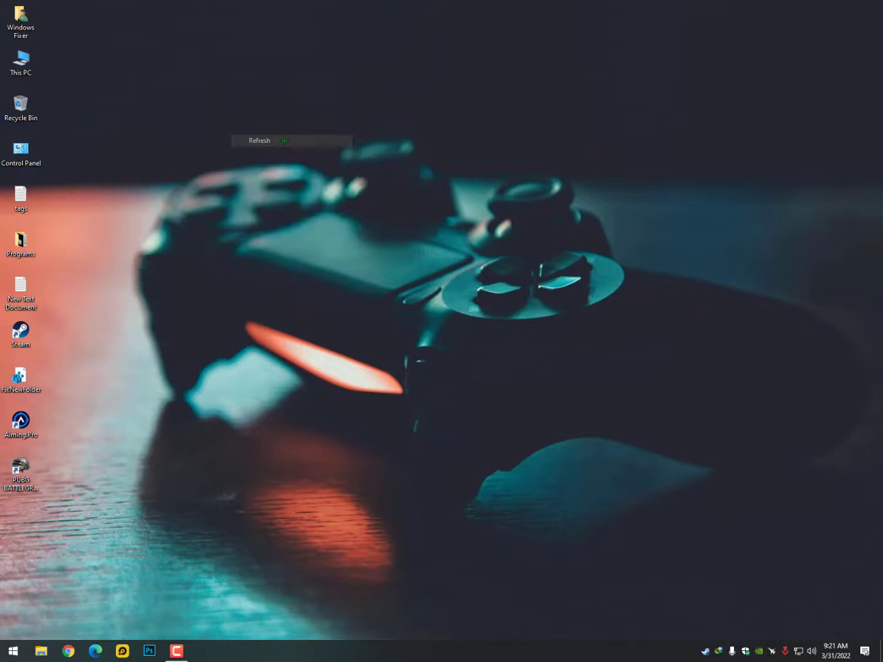
pyautogui.rightClick(274, 122)
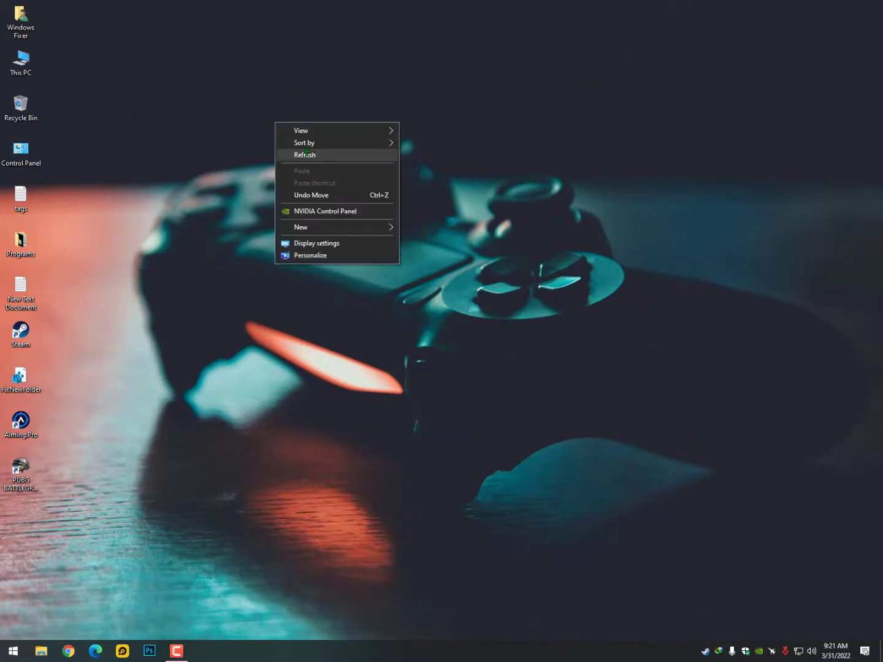
pyautogui.click(297, 155)
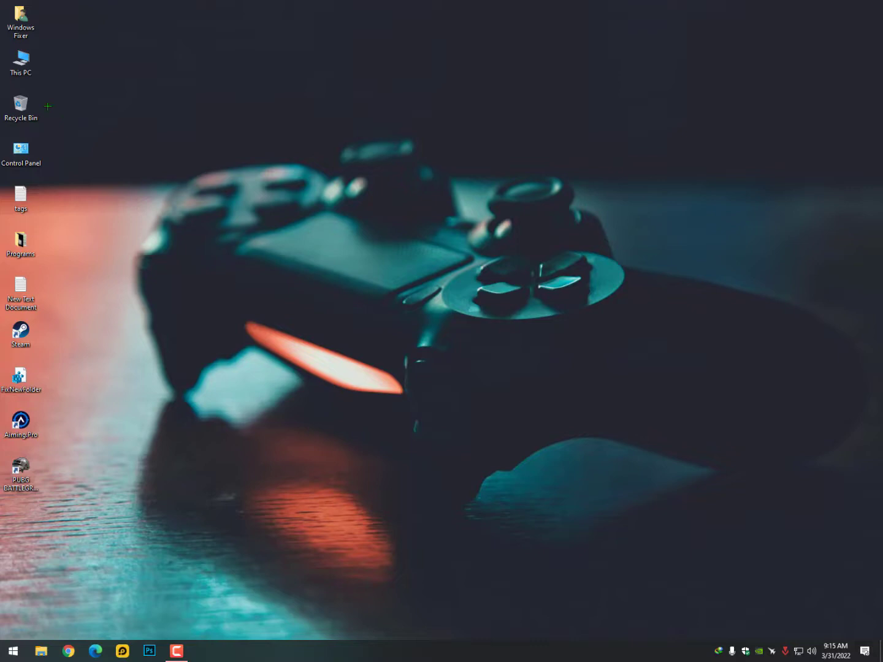
# Step: Review This PC's system properties and the NVIDIA Control Panel, then close both
pyautogui.rightClick(30, 66)
pyautogui.press('Escape')
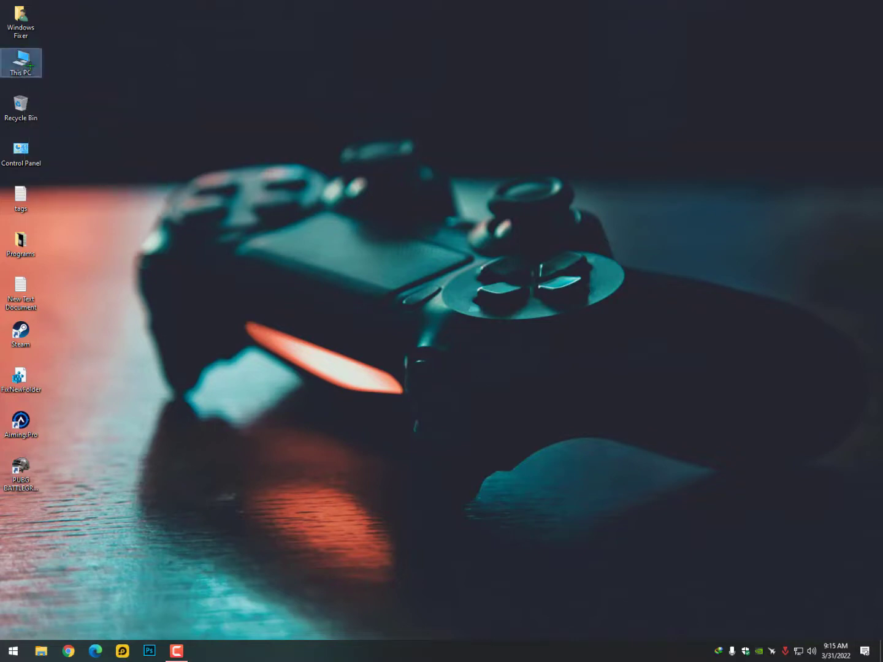
pyautogui.rightClick(31, 65)
pyautogui.click(164, 196)
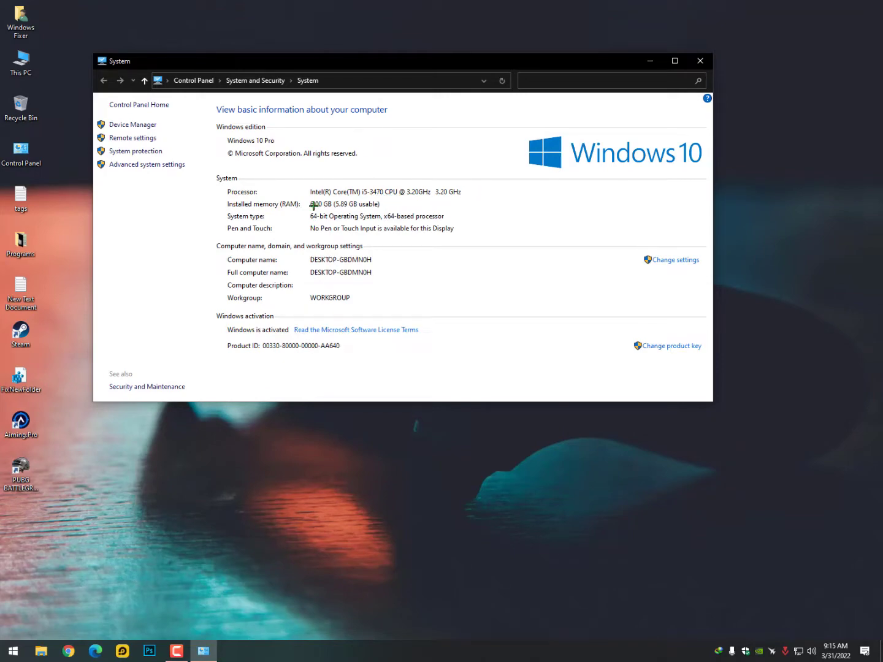
pyautogui.click(698, 64)
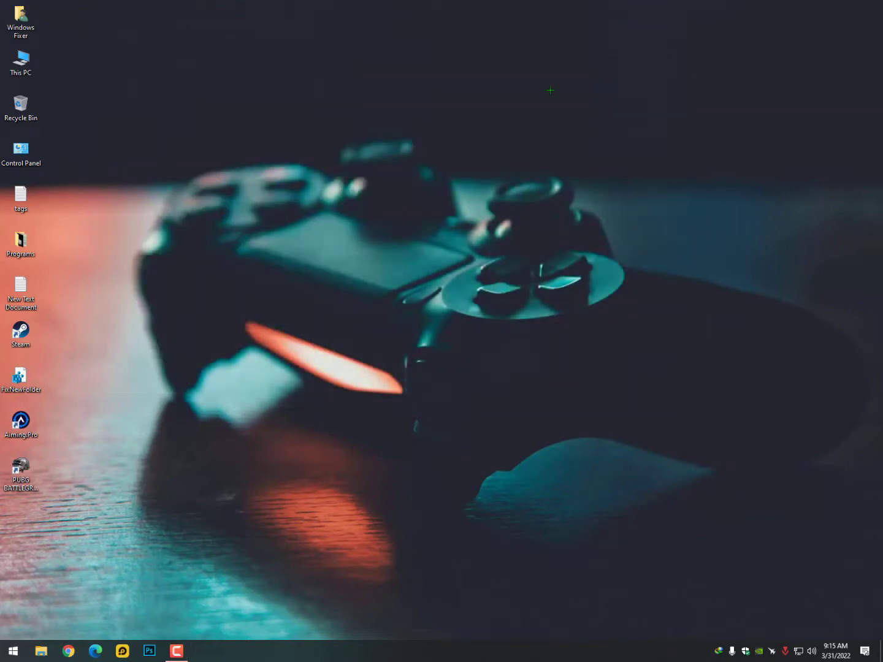
pyautogui.rightClick(276, 111)
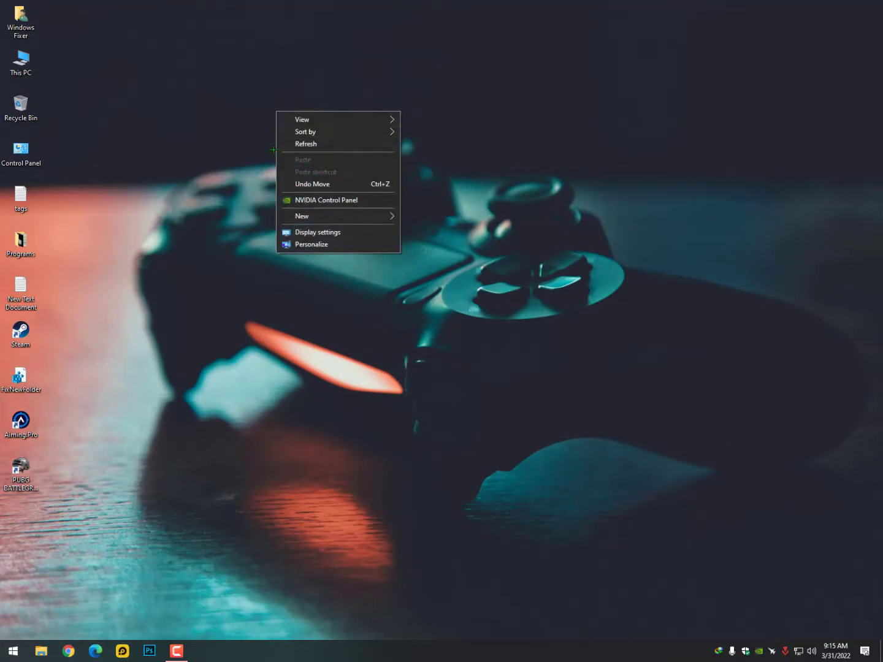
pyautogui.click(326, 201)
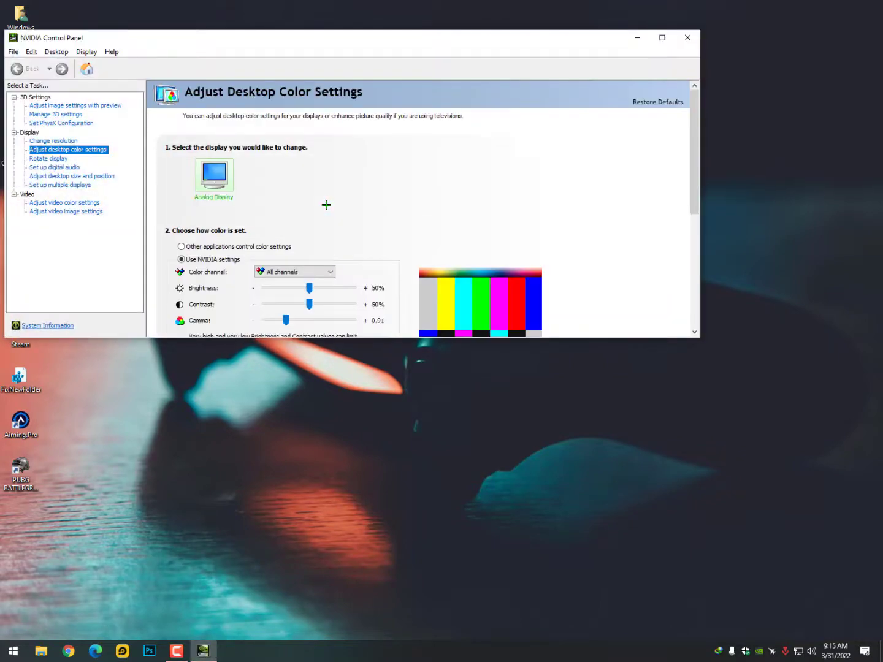
pyautogui.scroll(-2, 339, 225)
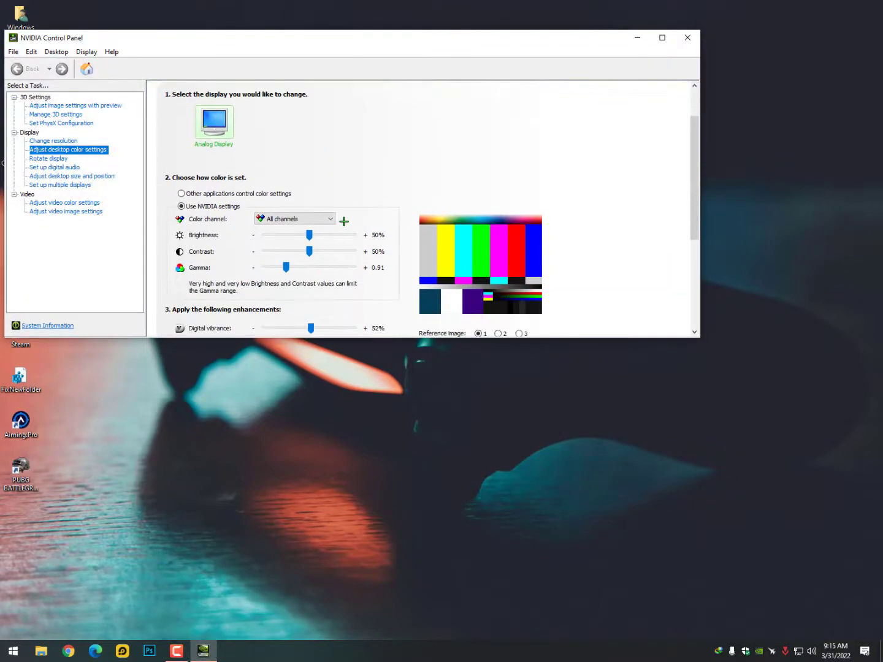
pyautogui.scroll(1, 345, 221)
pyautogui.click(686, 38)
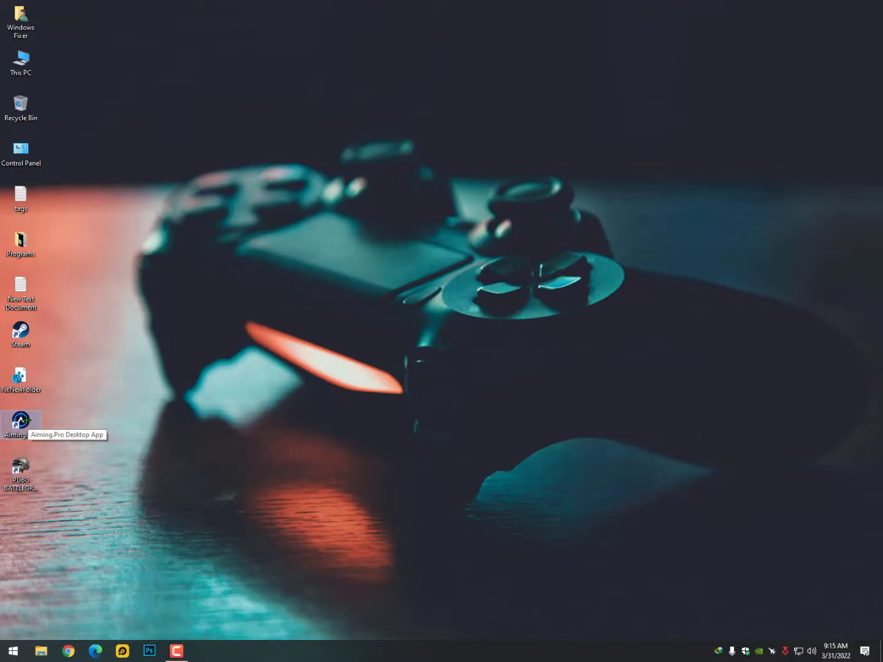
# Step: Launch Aiming.Pro and open the Click Timing skill trainer from the Trainers page
pyautogui.doubleClick(25, 421)
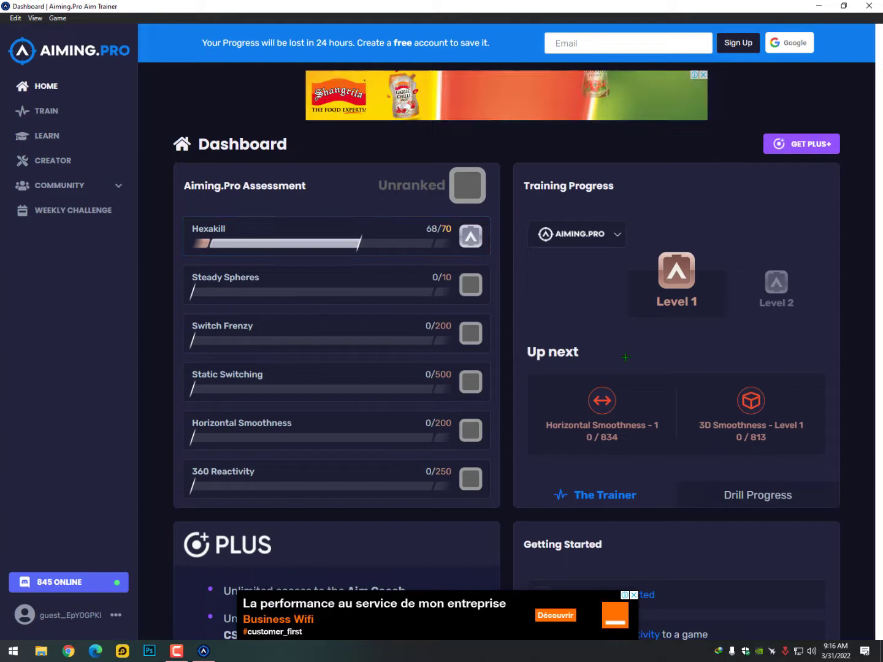
pyautogui.click(43, 114)
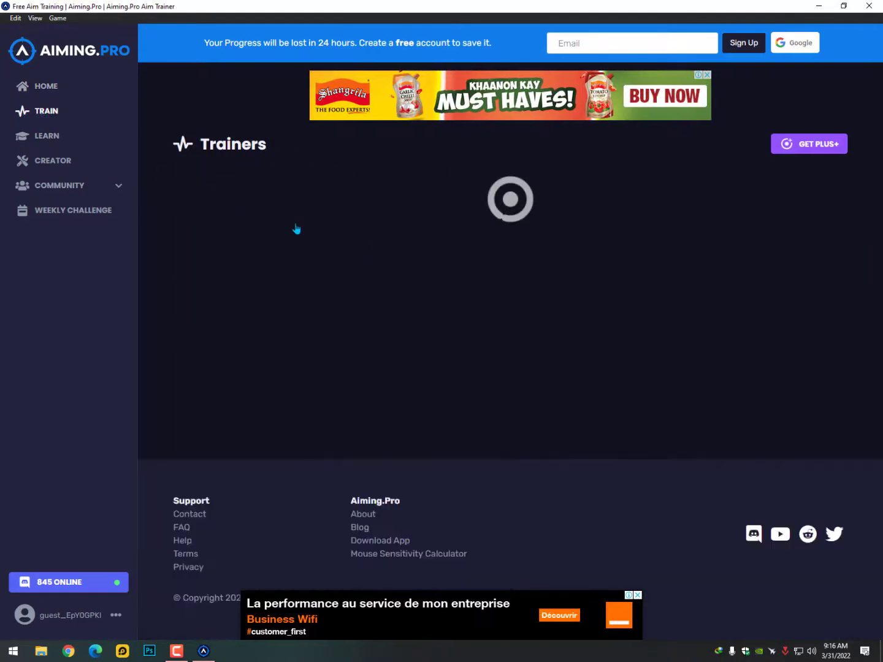
pyautogui.scroll(-2, 370, 264)
pyautogui.scroll(-2, 370, 264)
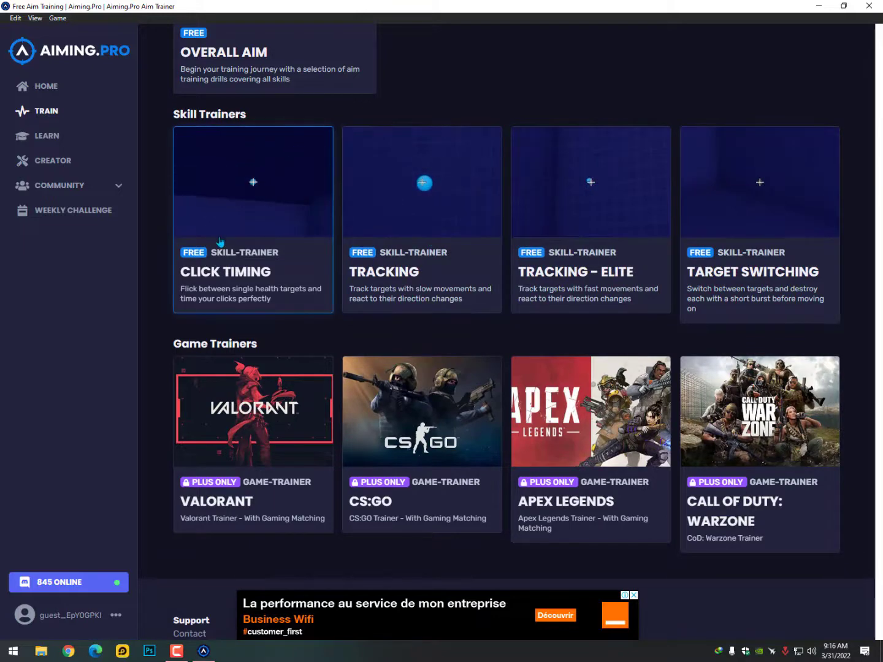
pyautogui.scroll(-2, 238, 246)
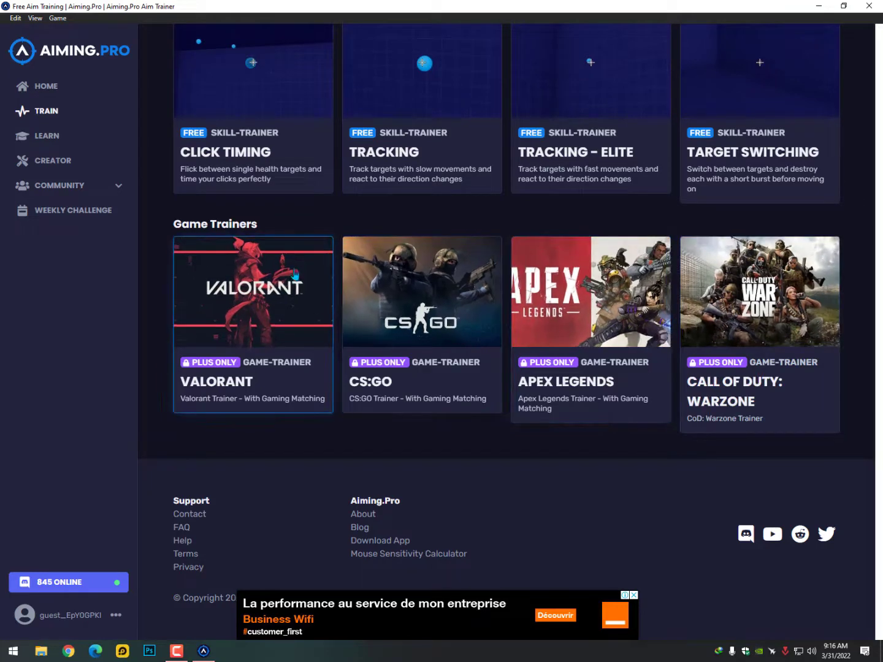
pyautogui.scroll(2, 295, 275)
pyautogui.click(273, 217)
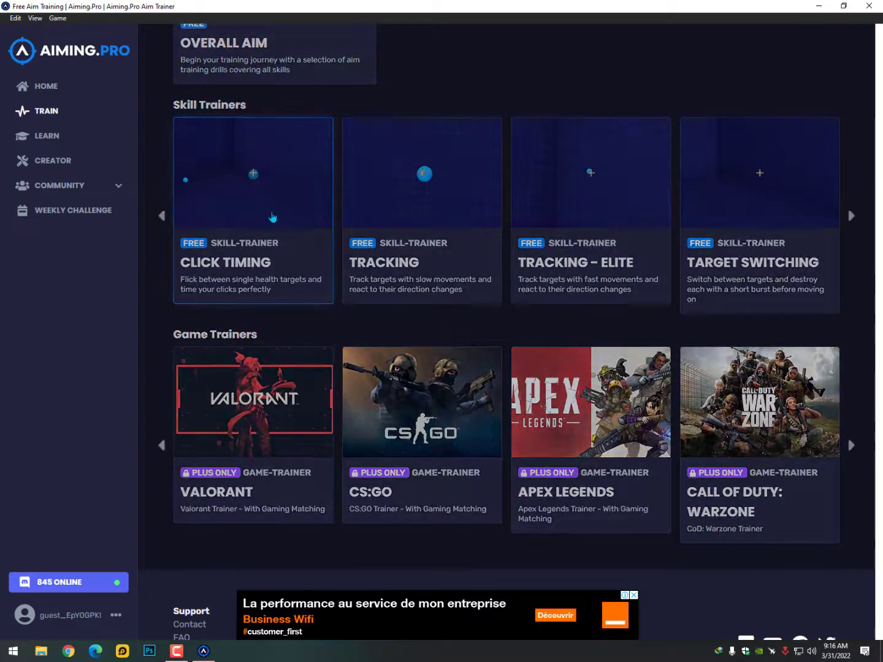
pyautogui.scroll(-2, 454, 273)
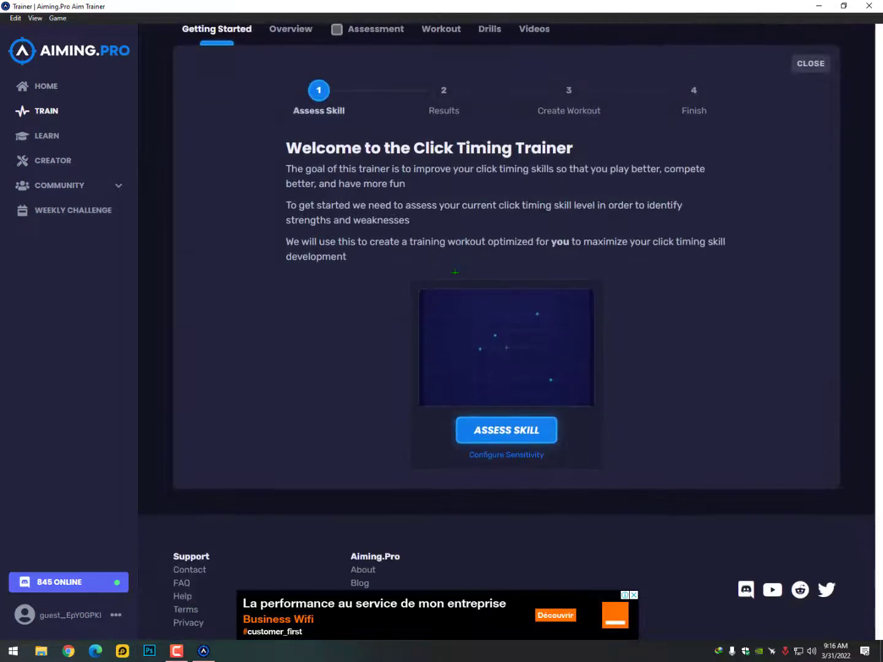
pyautogui.scroll(-1, 455, 271)
# Step: Start the Click Timing assessment and shoot eight targets in The Classic drill
pyautogui.click(507, 374)
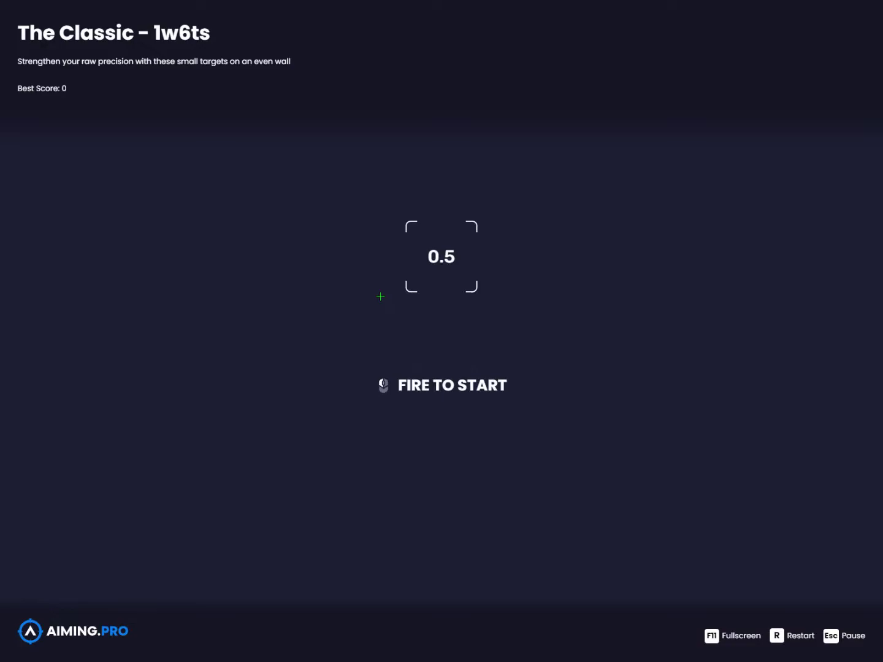
pyautogui.click(380, 297)
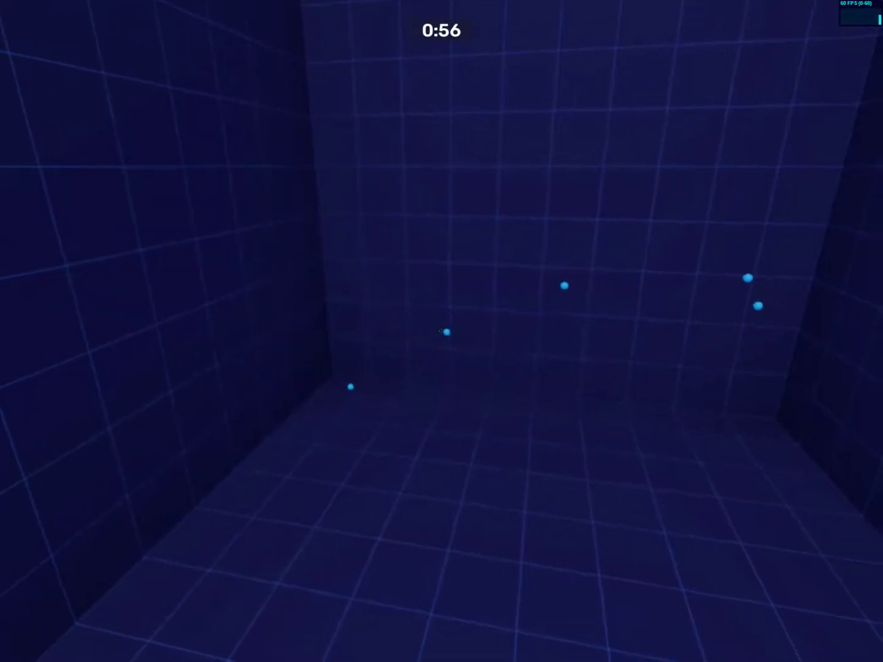
pyautogui.click(441, 332)
pyautogui.click(442, 331)
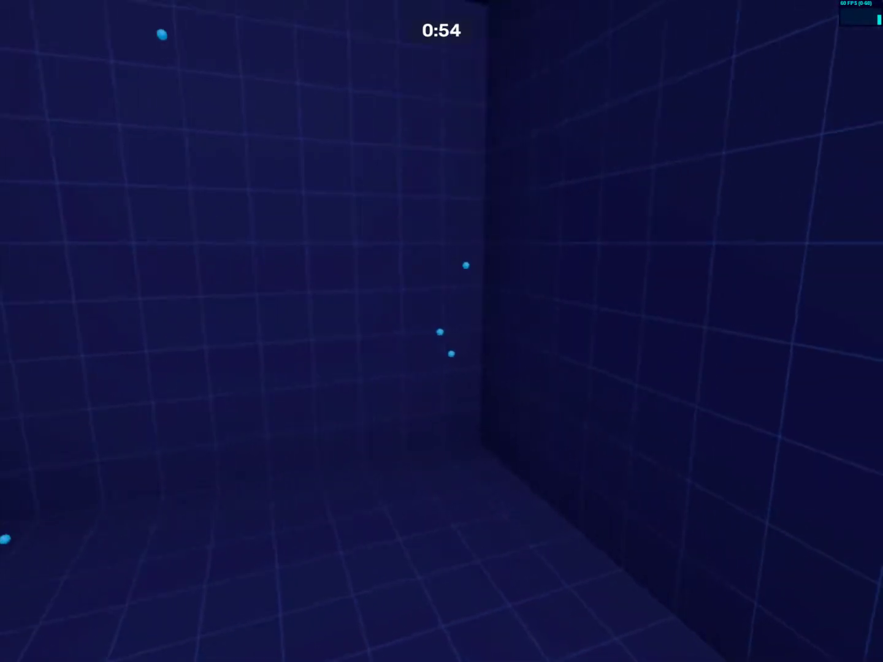
pyautogui.click(442, 331)
pyautogui.click(442, 331)
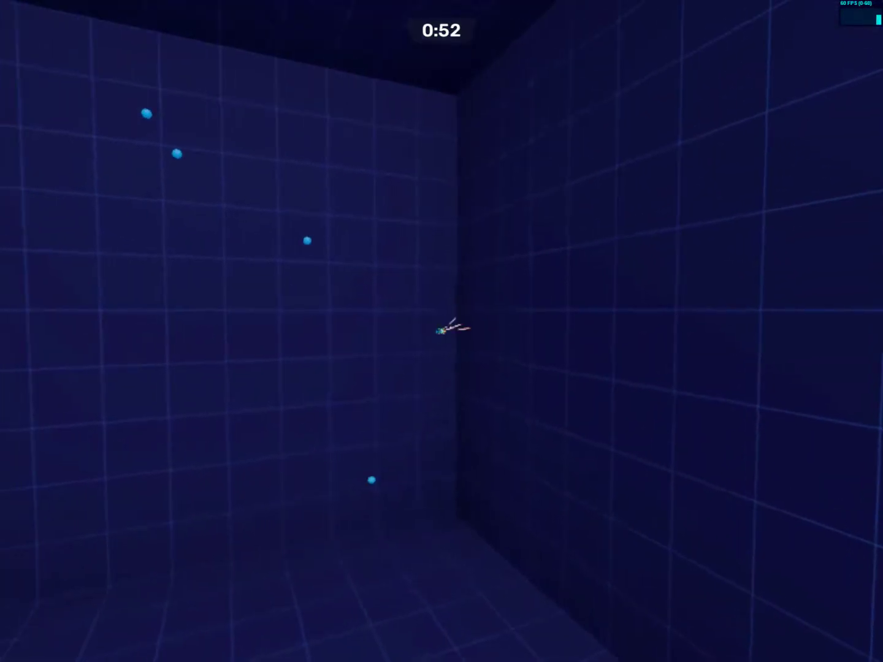
pyautogui.click(441, 331)
pyautogui.click(442, 332)
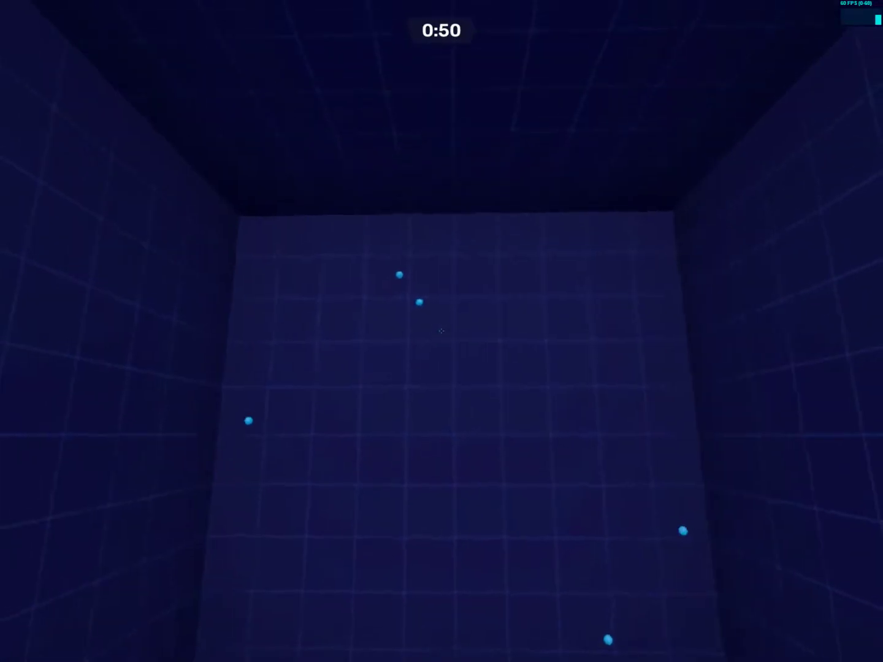
pyautogui.click(441, 331)
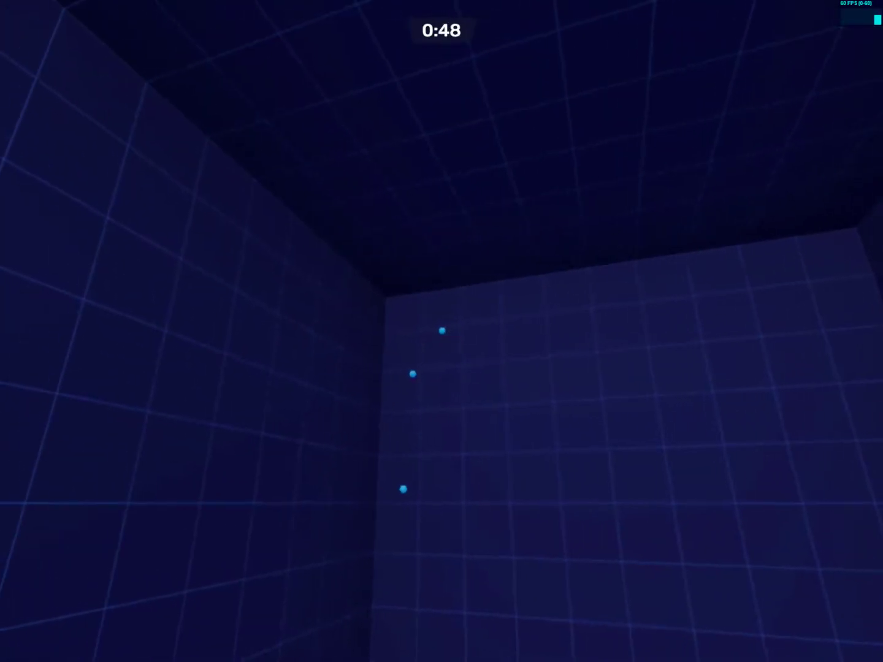
pyautogui.click(442, 331)
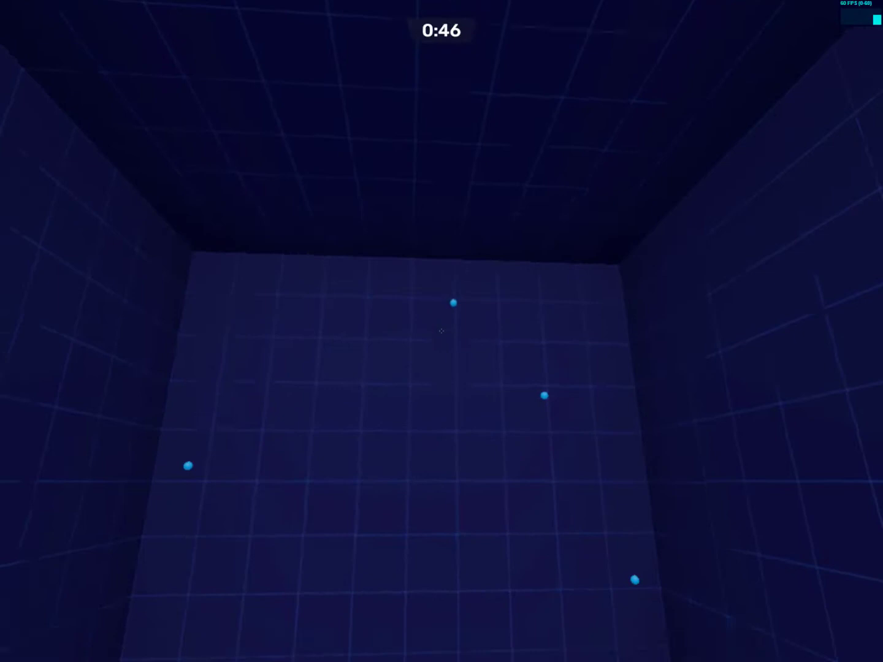
# Step: Pause the drill with Esc, close the game with Alt+F4, and open a new Chrome window
pyautogui.press('Escape')
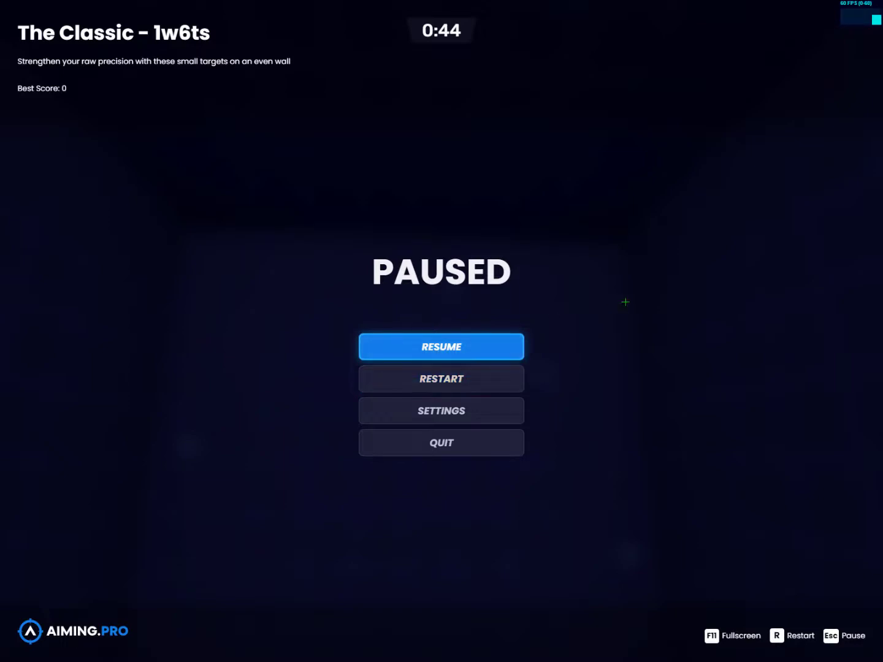
pyautogui.hotkey('alt', 'F4')
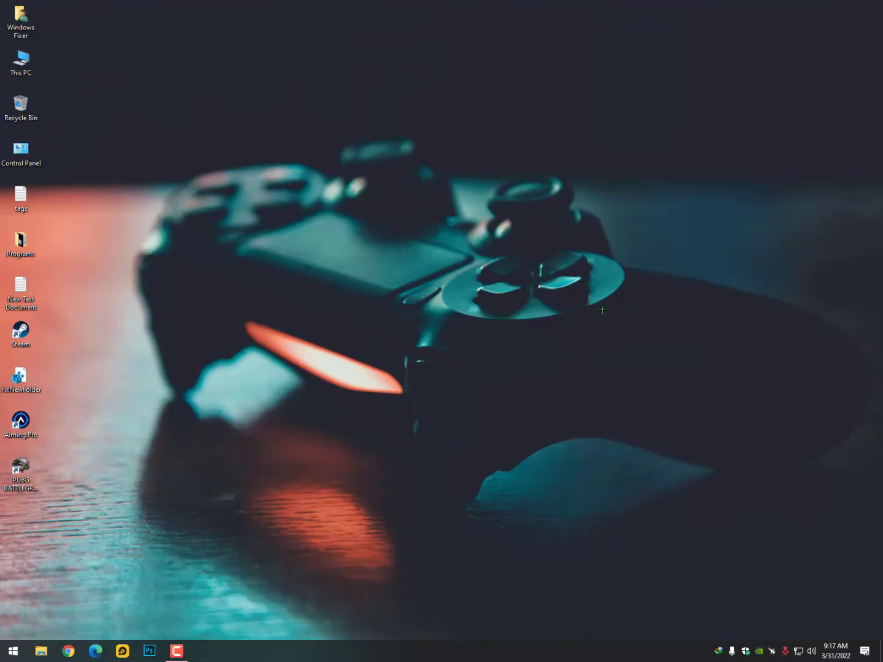
pyautogui.click(68, 650)
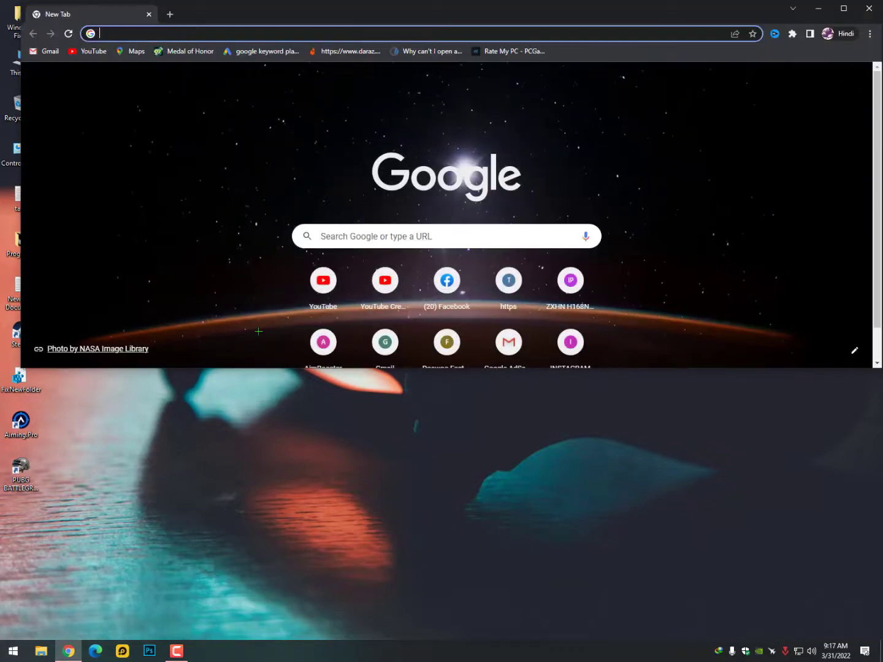
# Step: Enter aimbooster.com in the address bar and load the AimBooster site
pyautogui.click(311, 34)
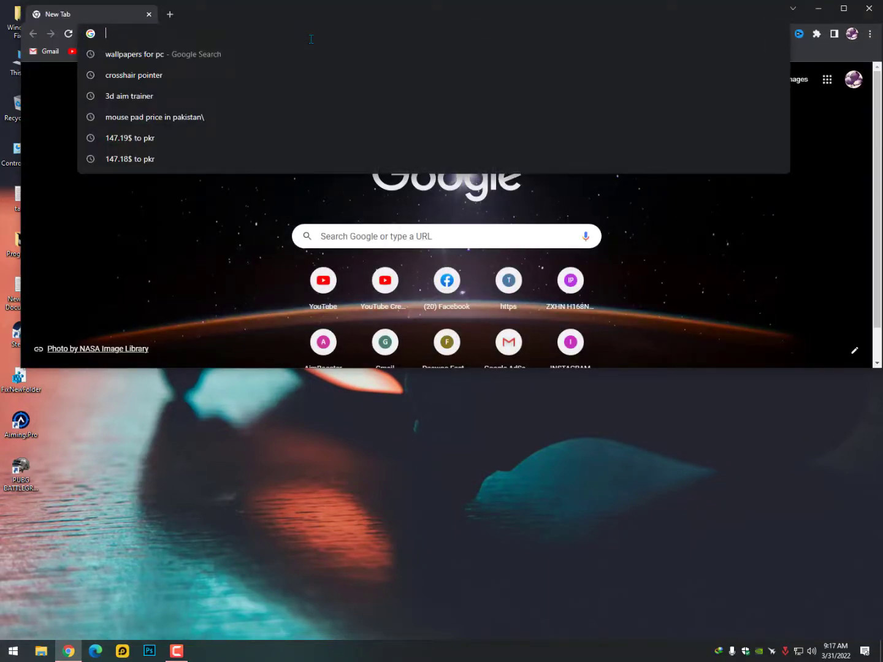
pyautogui.write('aimb')
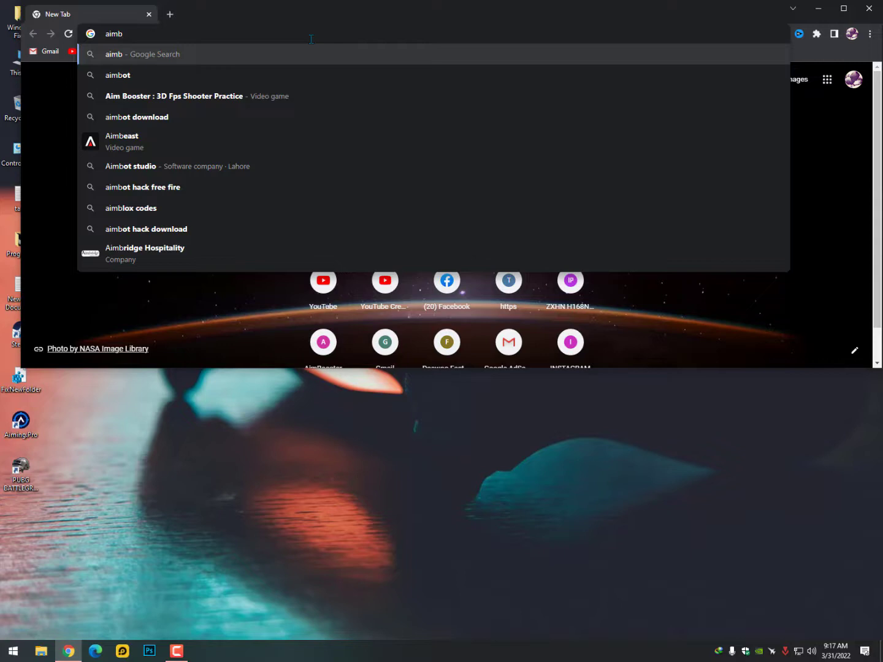
pyautogui.write('oooster')
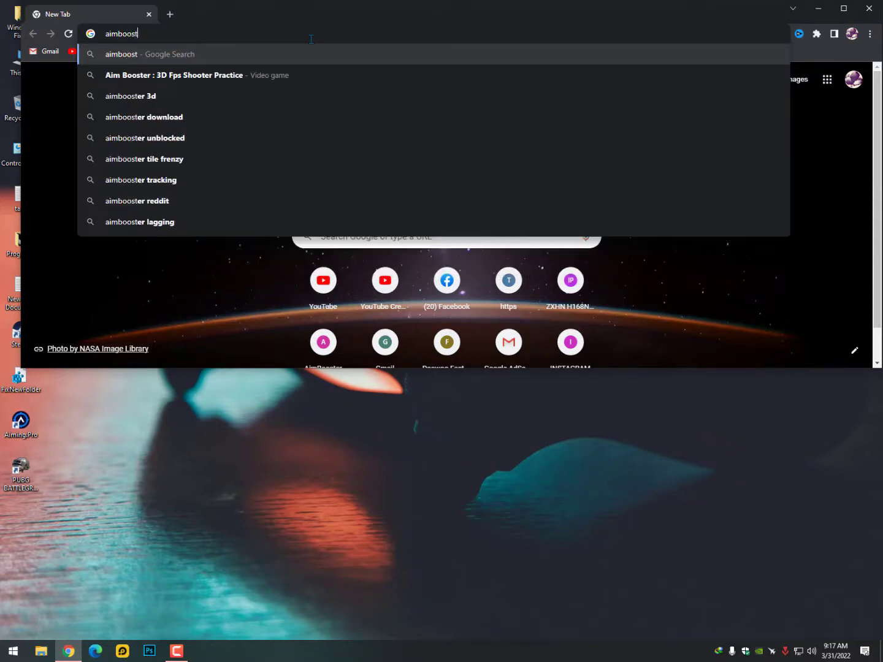
pyautogui.write('.c')
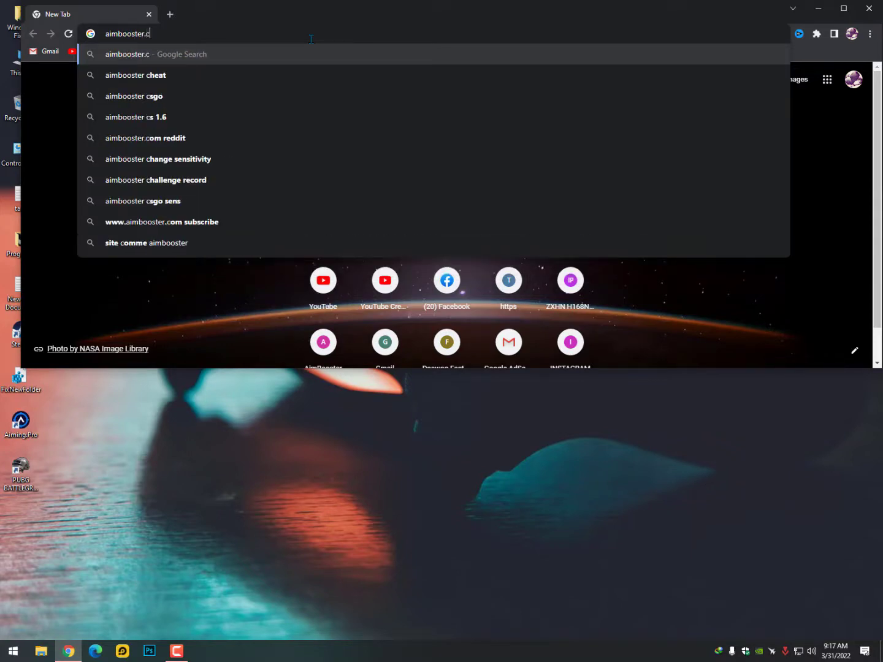
pyautogui.write('om')
pyautogui.press('Return')
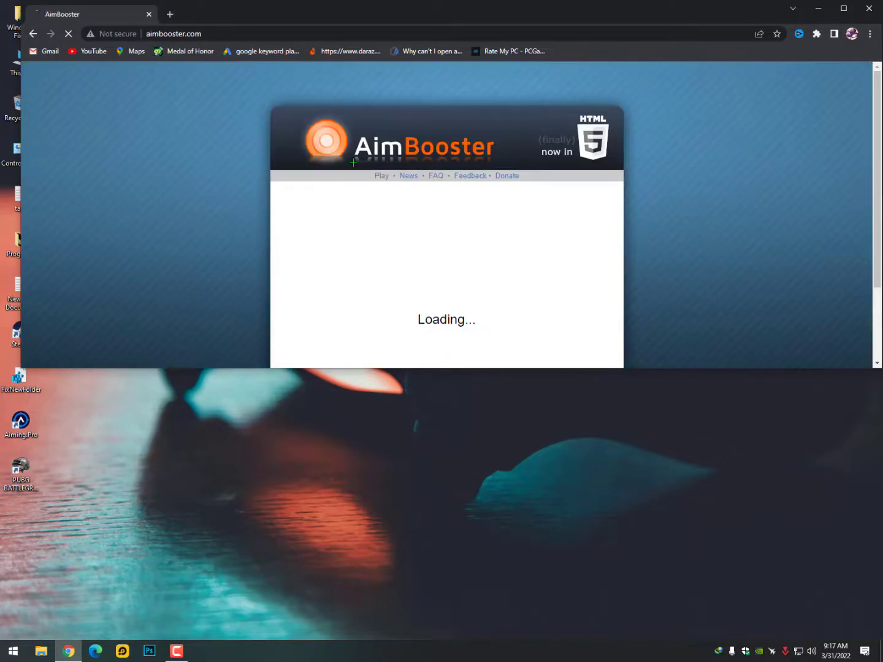
pyautogui.scroll(-2, 356, 176)
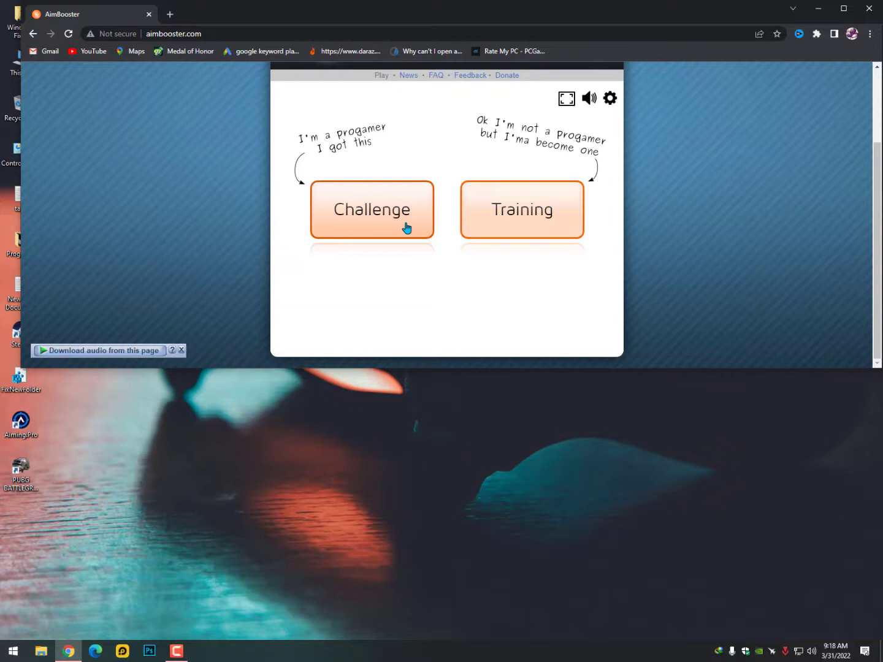
# Step: Hit every orange target as it appears until the round ends with 104 hits at 92.9% accuracy
pyautogui.click(391, 210)
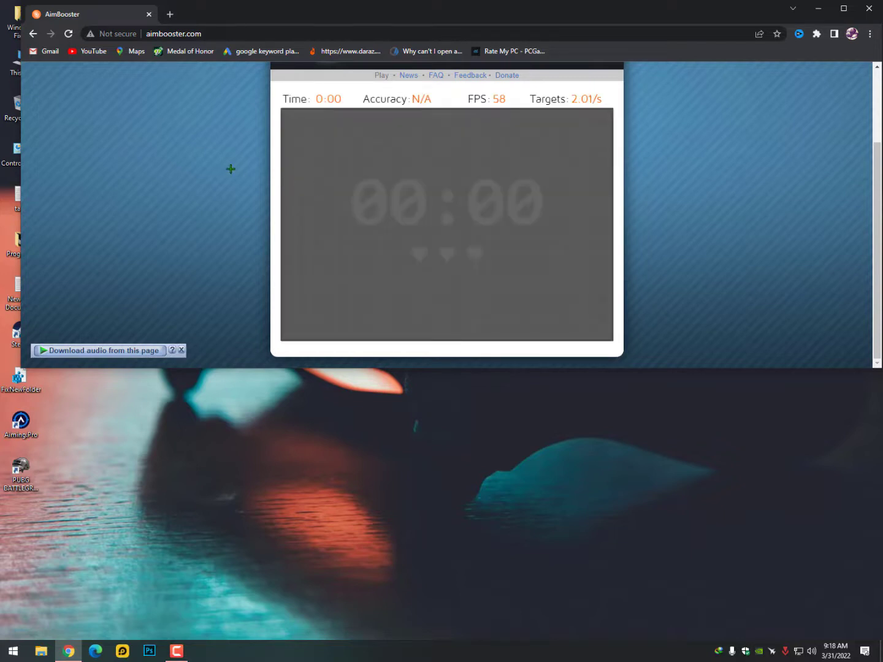
pyautogui.click(323, 223)
pyautogui.click(480, 297)
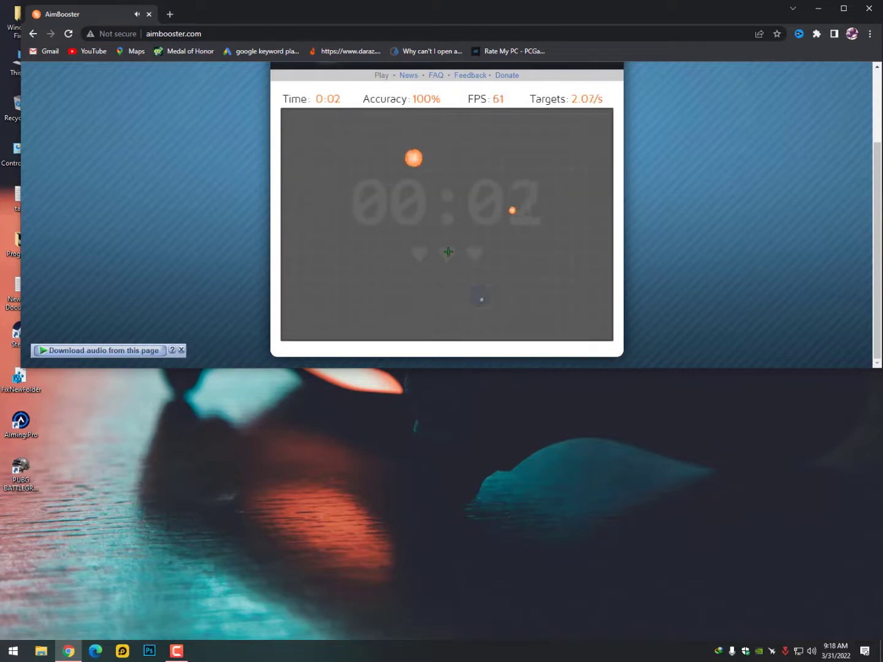
pyautogui.click(412, 158)
pyautogui.click(505, 208)
pyautogui.click(444, 204)
pyautogui.click(341, 265)
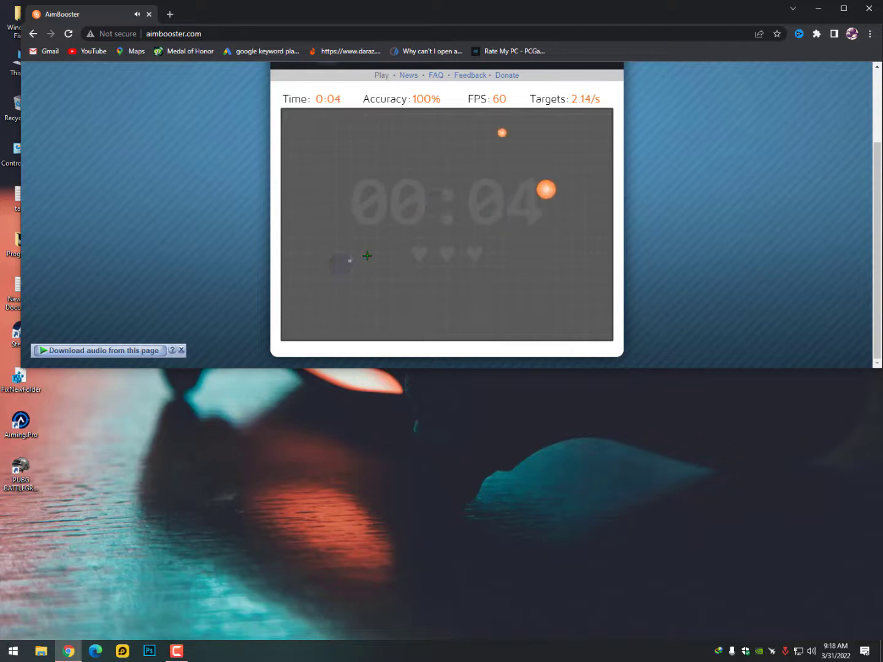
pyautogui.click(546, 190)
pyautogui.click(502, 133)
pyautogui.click(475, 284)
pyautogui.click(428, 188)
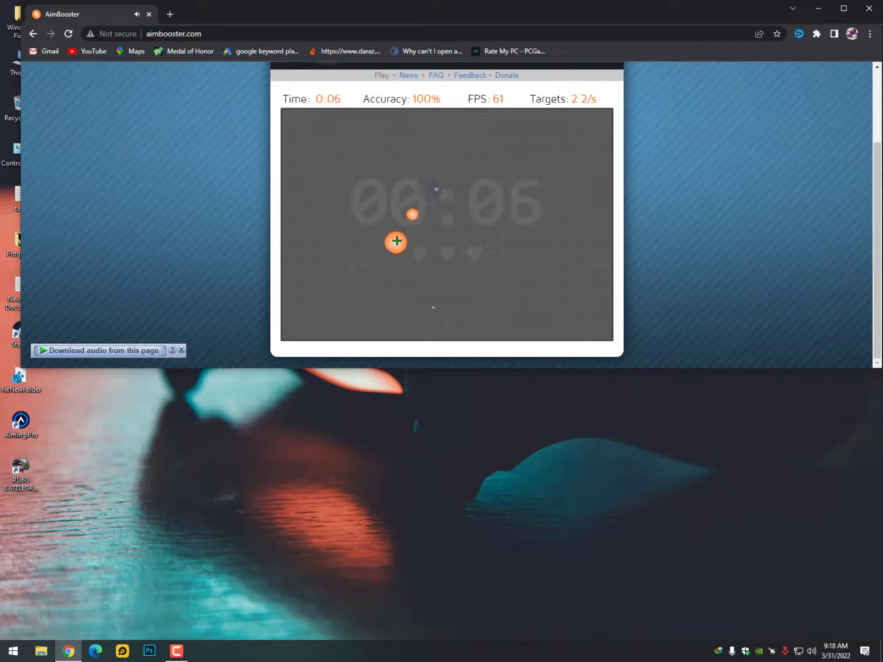
pyautogui.click(396, 242)
pyautogui.click(433, 307)
pyautogui.click(564, 266)
pyautogui.click(434, 199)
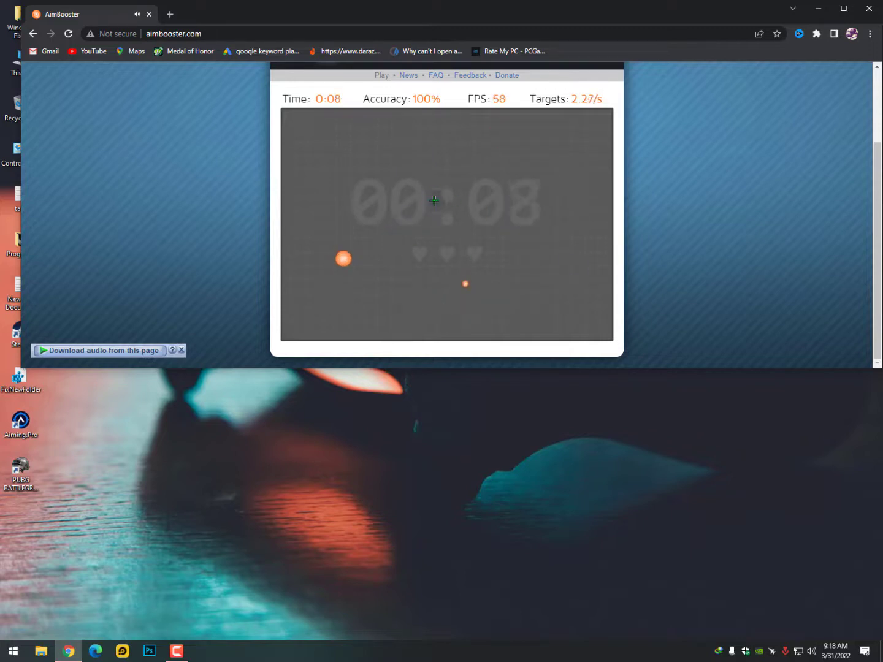
pyautogui.click(344, 259)
pyautogui.click(466, 284)
pyautogui.click(425, 152)
pyautogui.click(553, 191)
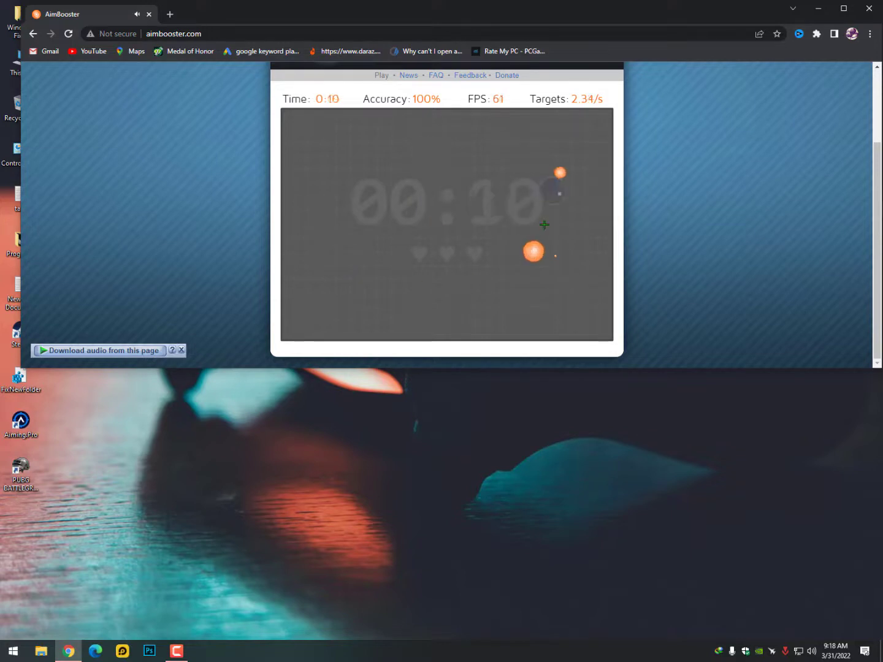
pyautogui.click(533, 251)
pyautogui.click(559, 173)
pyautogui.click(552, 254)
pyautogui.click(515, 292)
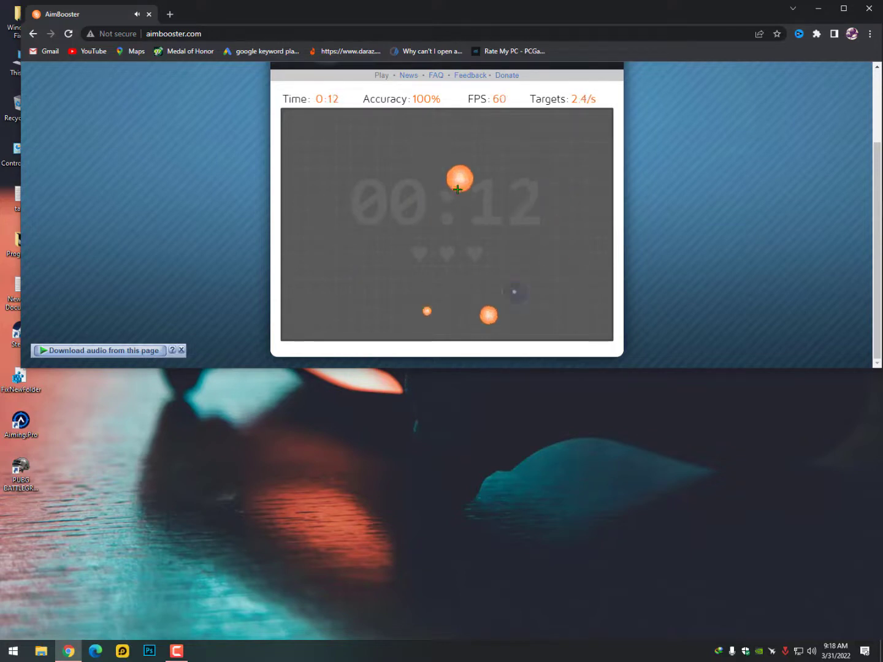
pyautogui.click(460, 178)
pyautogui.click(489, 314)
pyautogui.click(428, 311)
pyautogui.click(529, 307)
pyautogui.click(414, 221)
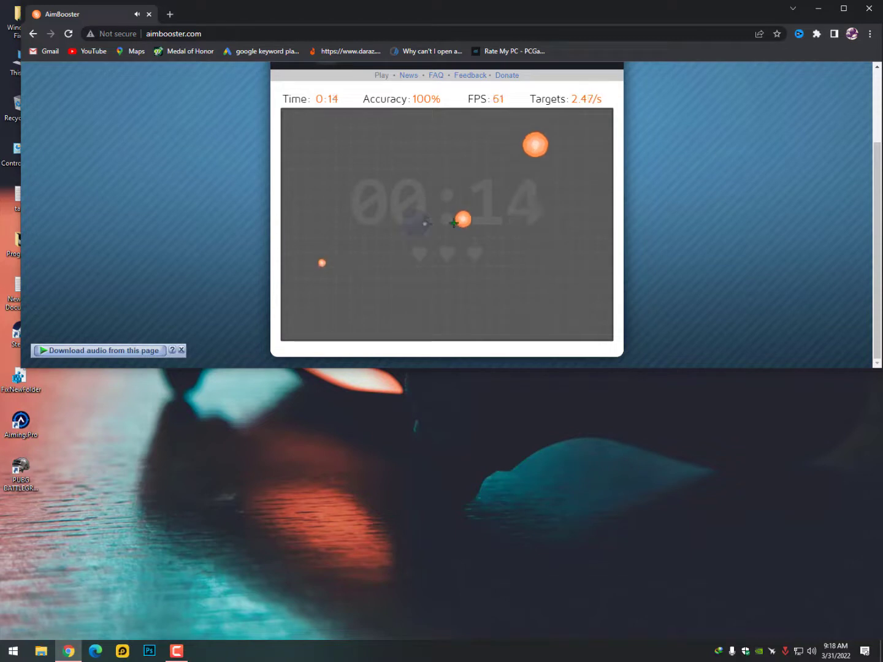
pyautogui.click(463, 219)
pyautogui.click(535, 144)
pyautogui.click(322, 263)
pyautogui.click(388, 170)
pyautogui.click(414, 148)
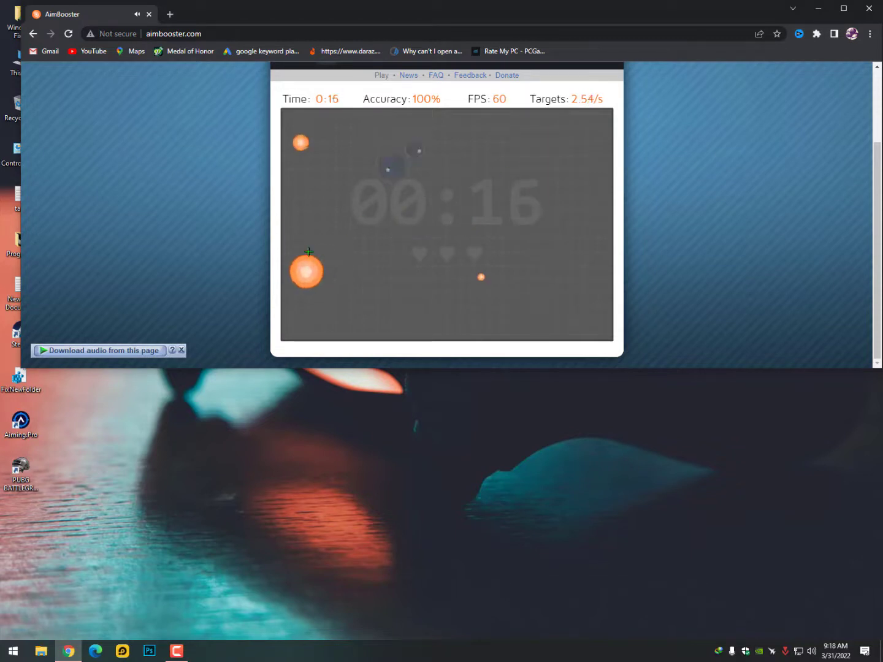
pyautogui.click(306, 271)
pyautogui.click(302, 143)
pyautogui.click(480, 278)
pyautogui.click(397, 282)
pyautogui.click(363, 246)
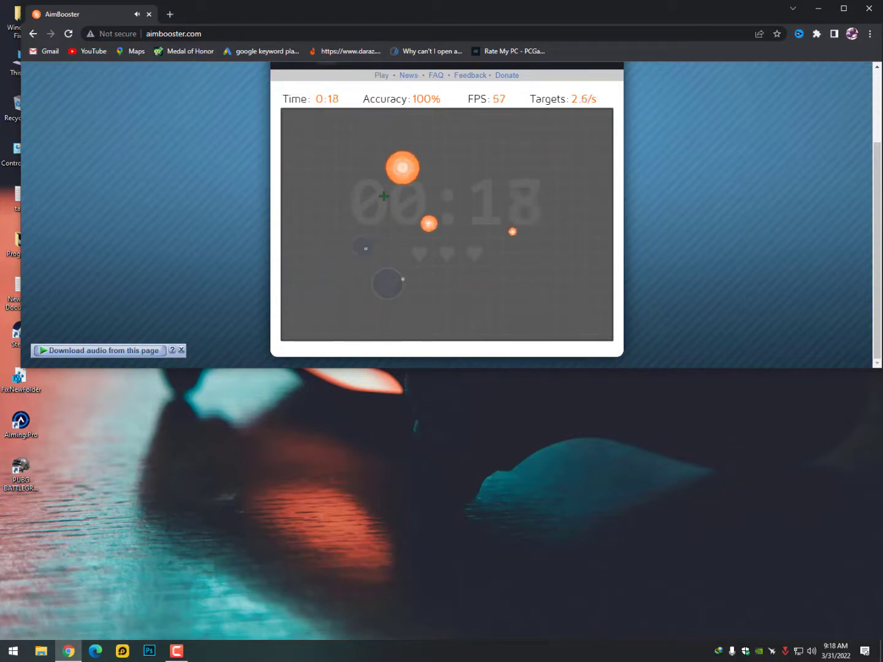
pyautogui.click(401, 167)
pyautogui.click(429, 223)
pyautogui.click(498, 239)
pyautogui.click(373, 154)
pyautogui.click(512, 232)
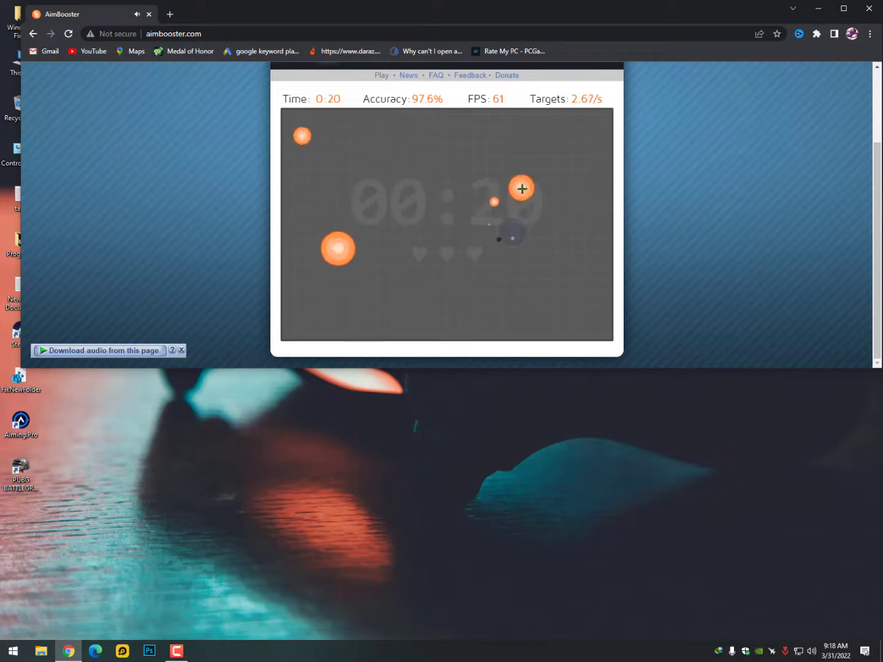
pyautogui.click(522, 187)
pyautogui.click(338, 249)
pyautogui.click(302, 136)
pyautogui.click(494, 228)
pyautogui.click(408, 224)
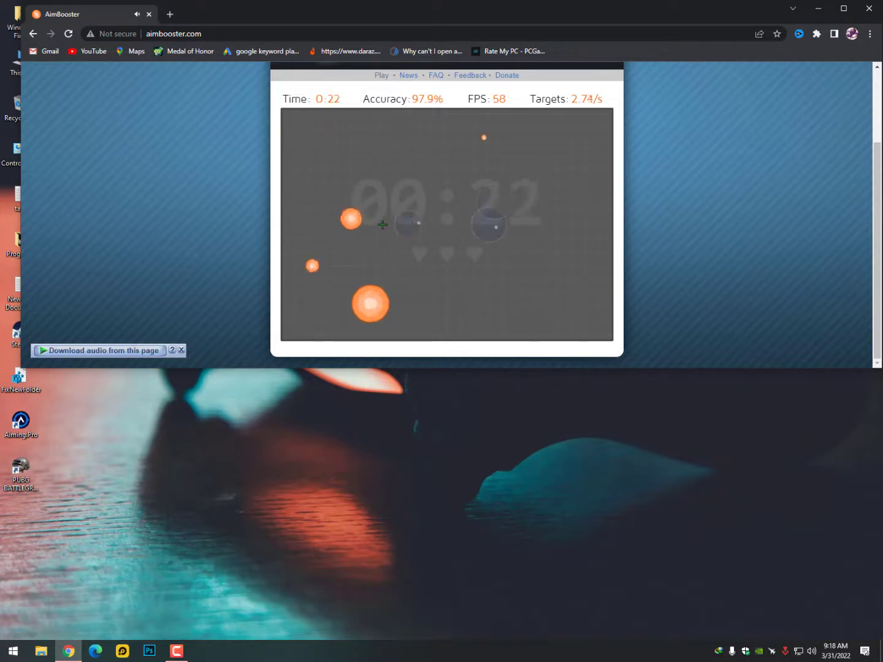
pyautogui.click(350, 219)
pyautogui.click(370, 302)
pyautogui.click(312, 265)
pyautogui.click(477, 146)
pyautogui.click(527, 158)
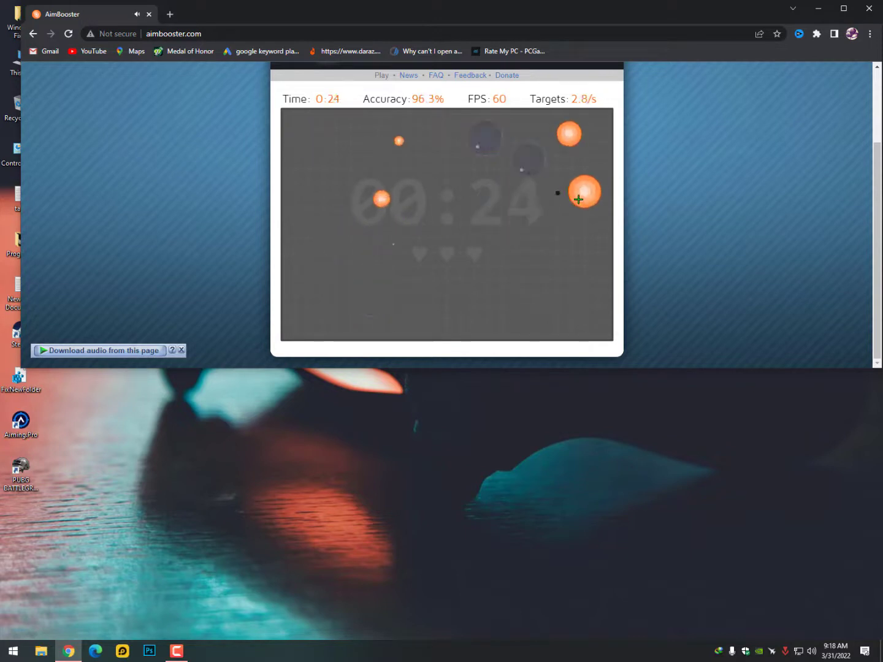
pyautogui.click(584, 193)
pyautogui.click(568, 135)
pyautogui.click(381, 198)
pyautogui.click(399, 141)
pyautogui.click(393, 242)
pyautogui.click(413, 242)
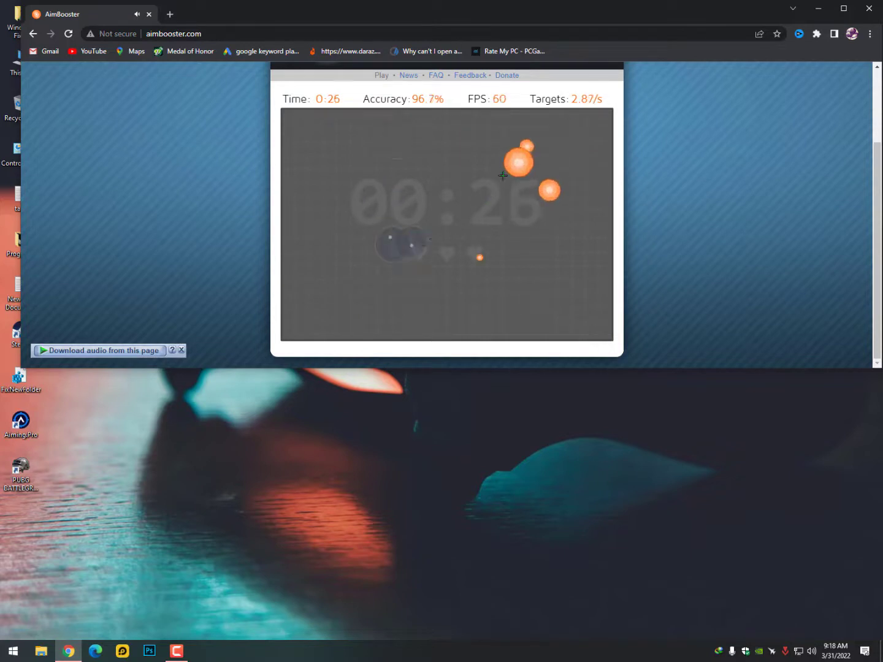
pyautogui.click(518, 162)
pyautogui.click(550, 191)
pyautogui.click(480, 258)
pyautogui.click(518, 246)
pyautogui.click(552, 302)
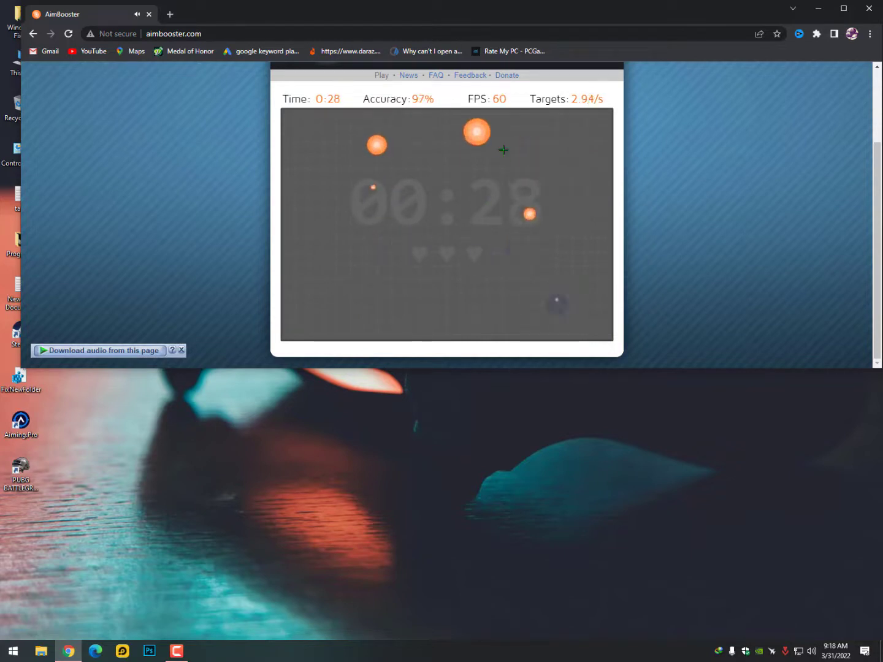
pyautogui.click(477, 132)
pyautogui.click(377, 145)
pyautogui.click(529, 214)
pyautogui.click(502, 308)
pyautogui.click(562, 234)
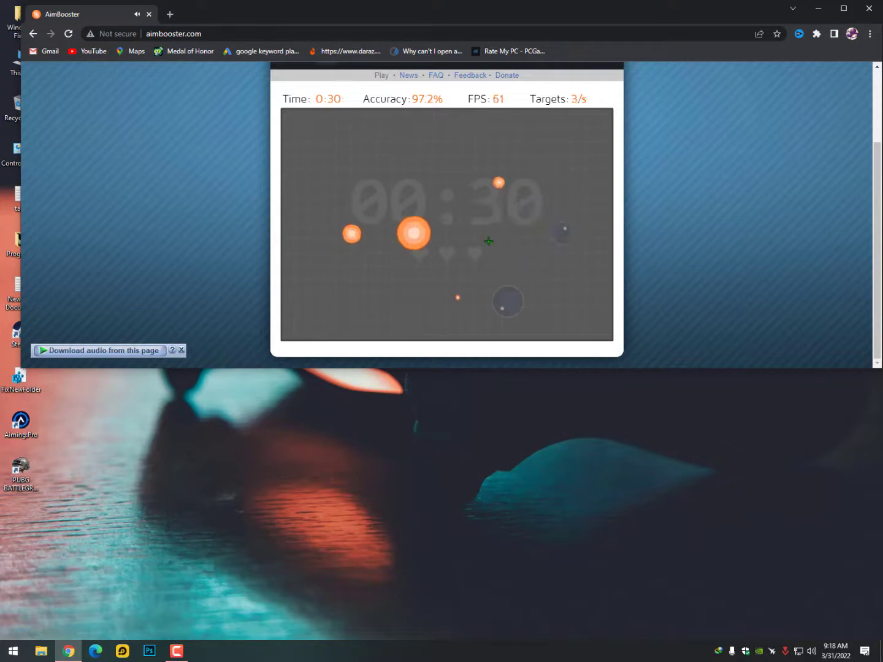
pyautogui.click(414, 233)
pyautogui.click(351, 235)
pyautogui.click(499, 182)
pyautogui.click(457, 299)
pyautogui.click(522, 275)
pyautogui.click(392, 281)
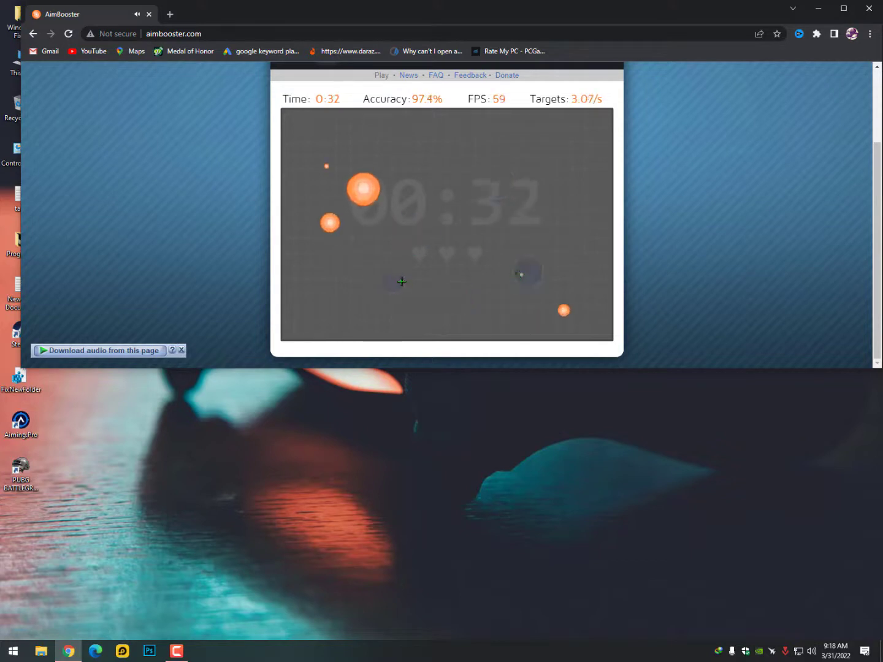
pyautogui.click(364, 189)
pyautogui.click(330, 223)
pyautogui.click(325, 165)
pyautogui.click(564, 309)
pyautogui.click(535, 259)
pyautogui.click(547, 175)
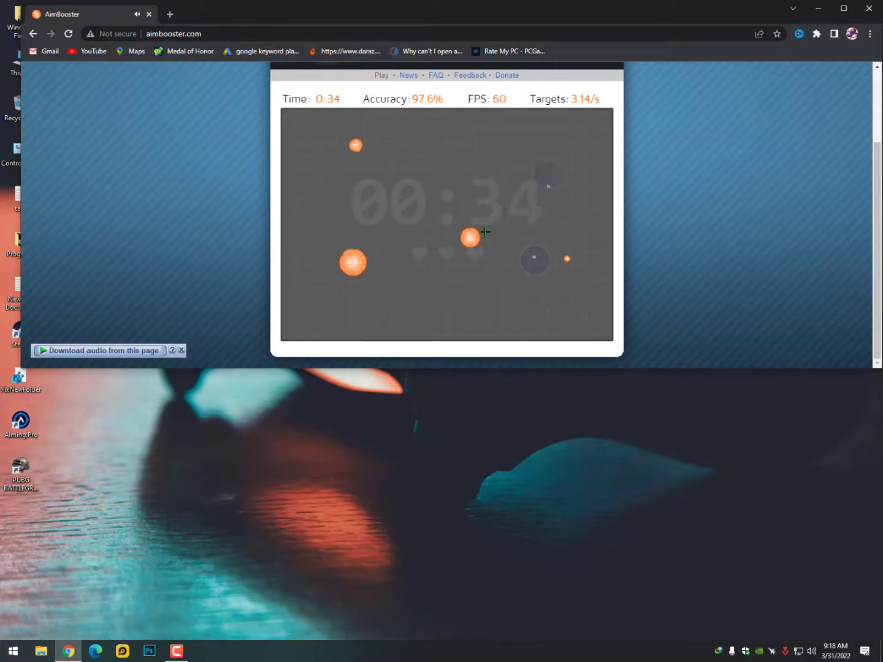
pyautogui.click(470, 237)
pyautogui.click(353, 262)
pyautogui.click(355, 146)
pyautogui.click(321, 277)
pyautogui.click(551, 194)
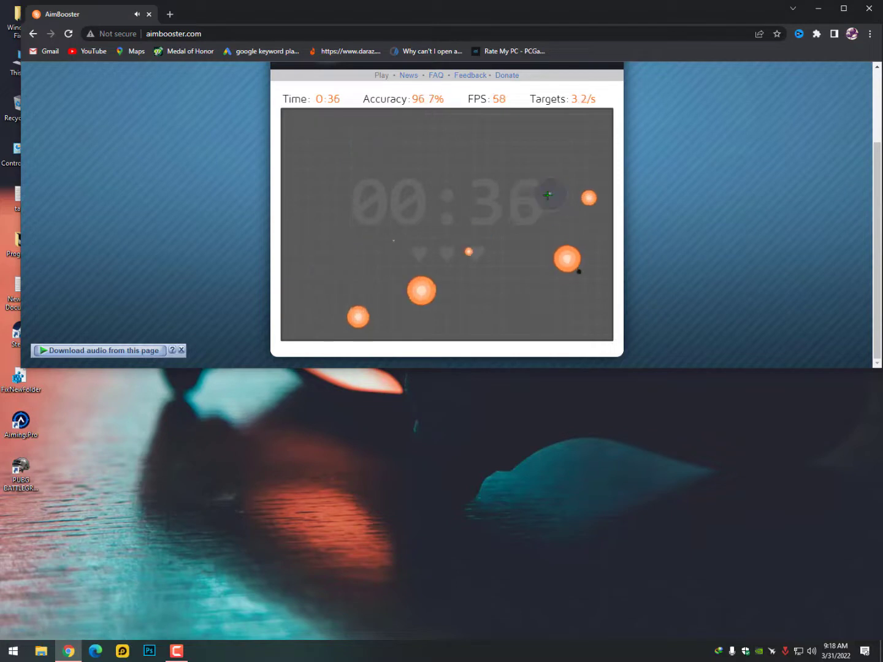
pyautogui.click(567, 259)
pyautogui.click(421, 291)
# Step: Shoot a last AimBooster target, then close the Chrome window with the results
pyautogui.click(358, 317)
pyautogui.click(389, 248)
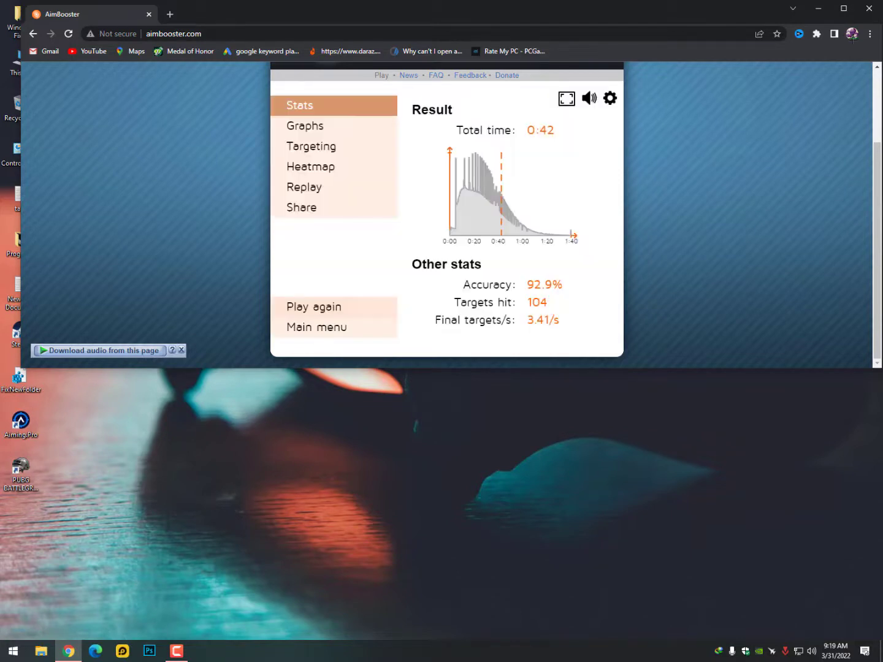
pyautogui.click(869, 9)
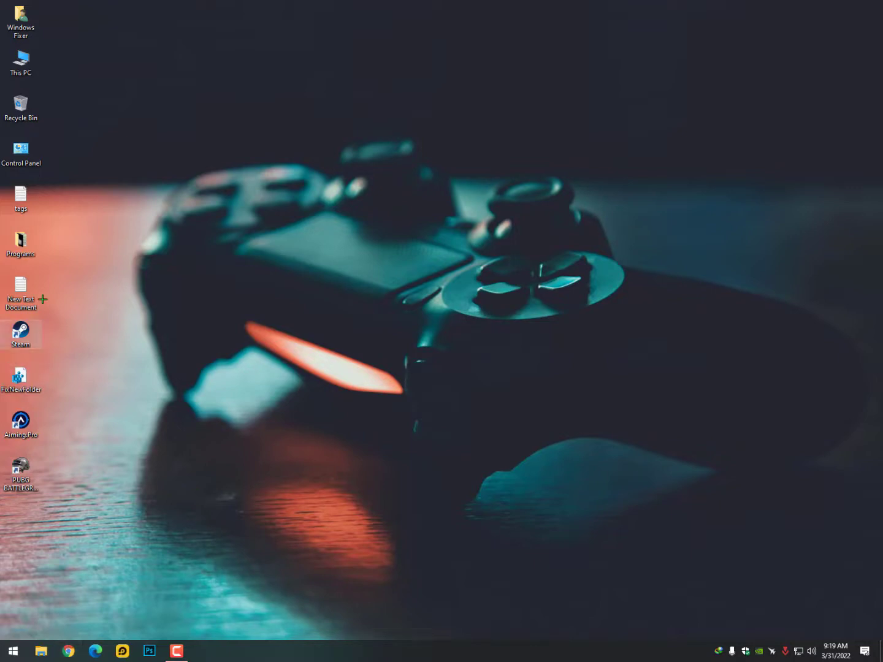
pyautogui.click(21, 332)
# Step: Reopen Chrome and run a Google search for 3D AIM TRAINER
pyautogui.click(68, 651)
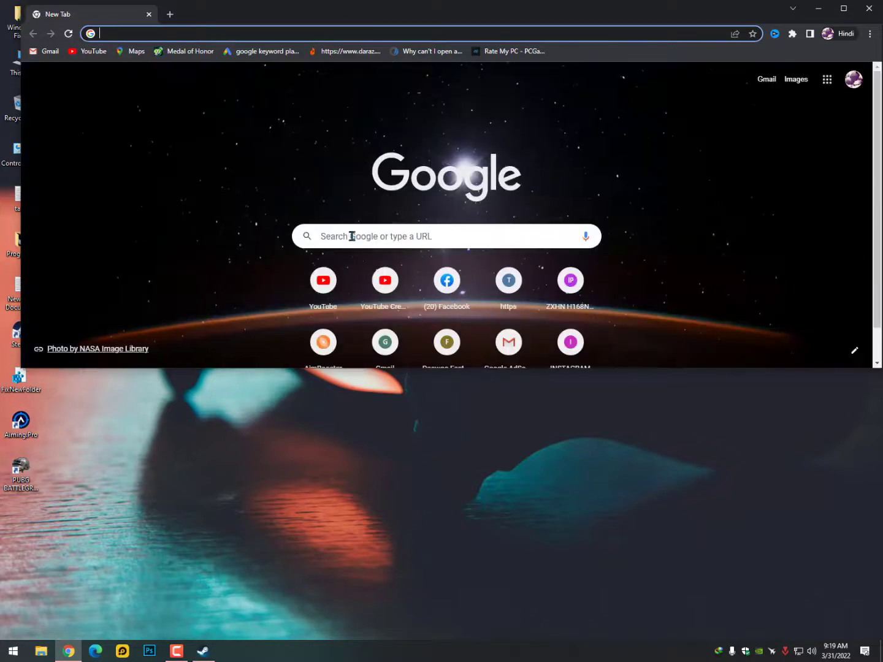
pyautogui.click(240, 29)
pyautogui.write('3d')
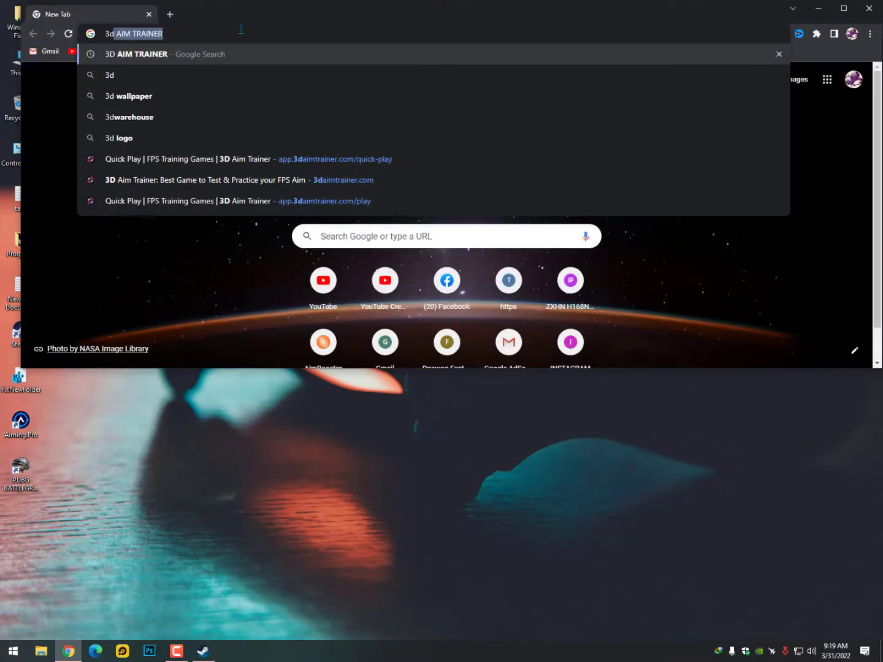
pyautogui.press('Return')
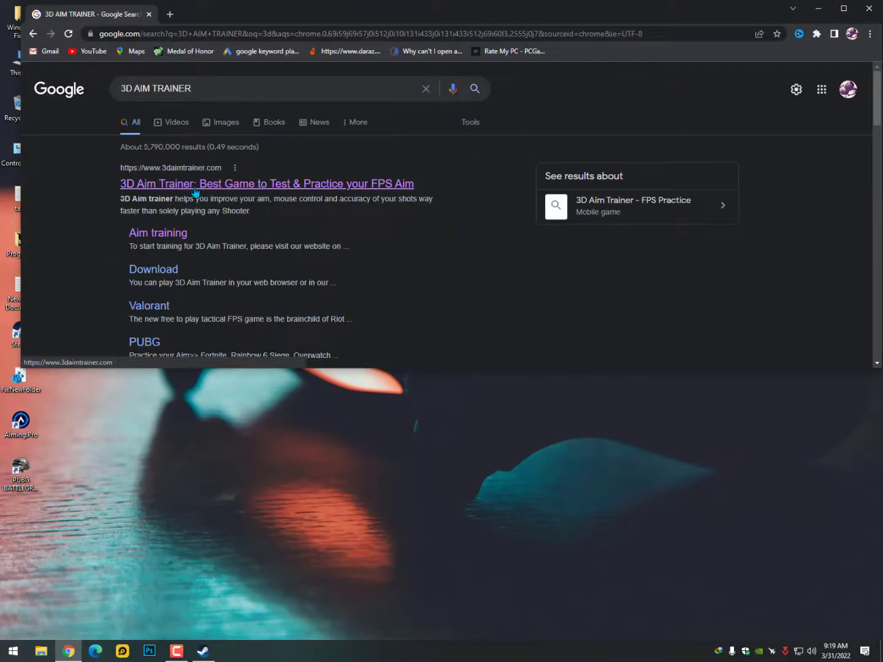
# Step: Follow the 3daimtrainer.com result to its Quick Play training-level list
pyautogui.click(196, 194)
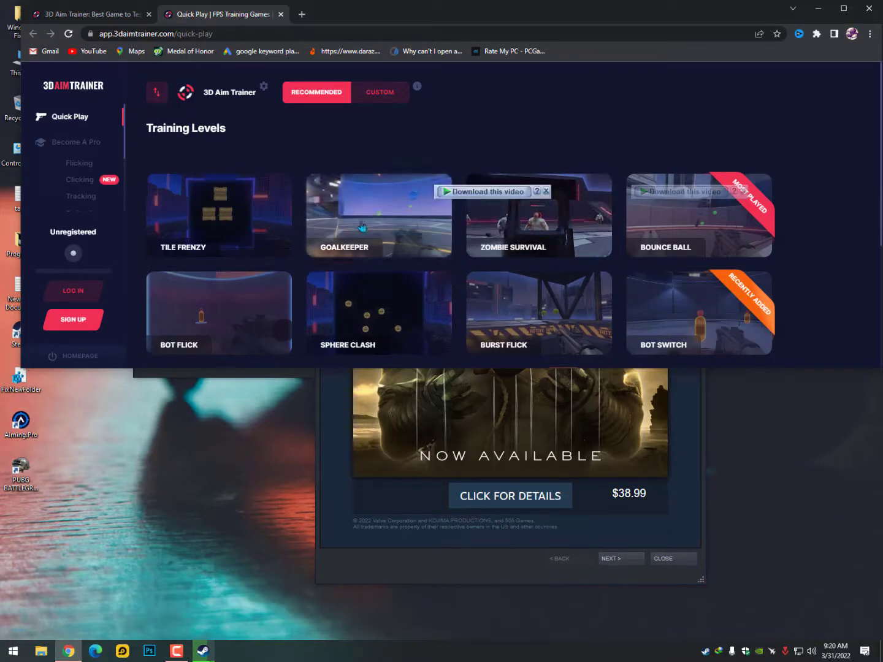
pyautogui.moveTo(379, 216)
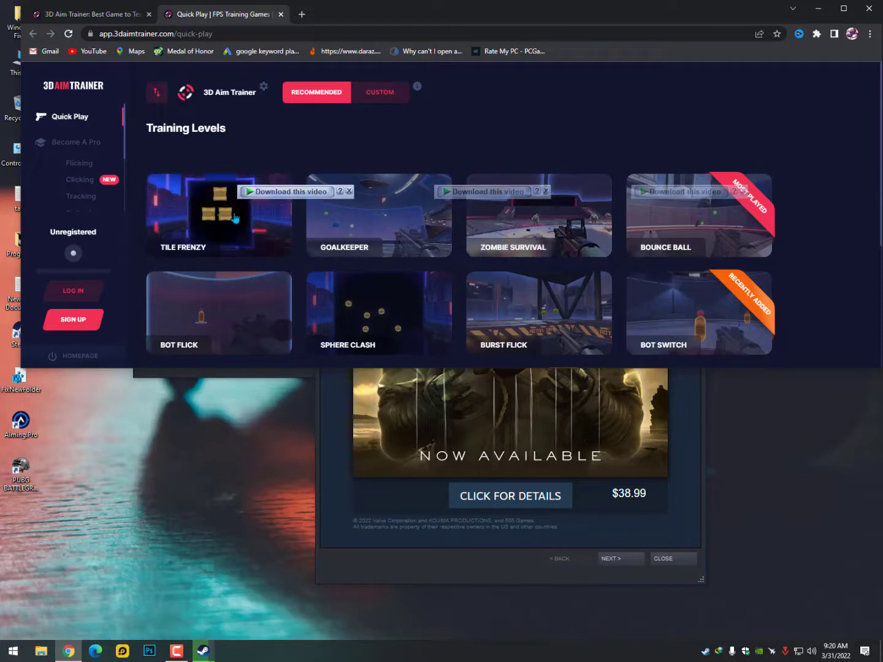
pyautogui.scroll(-3, 545, 276)
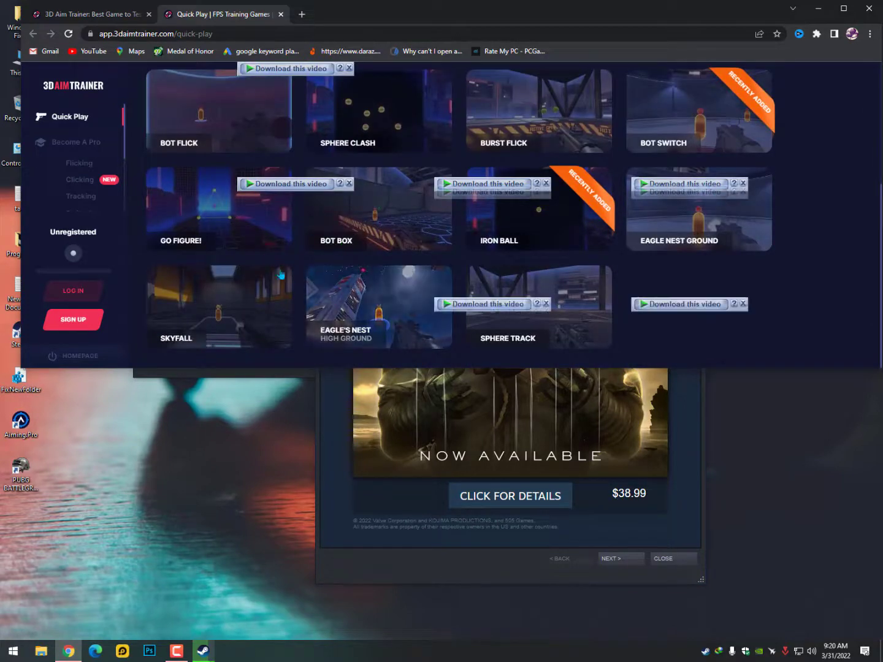
pyautogui.scroll(3, 314, 277)
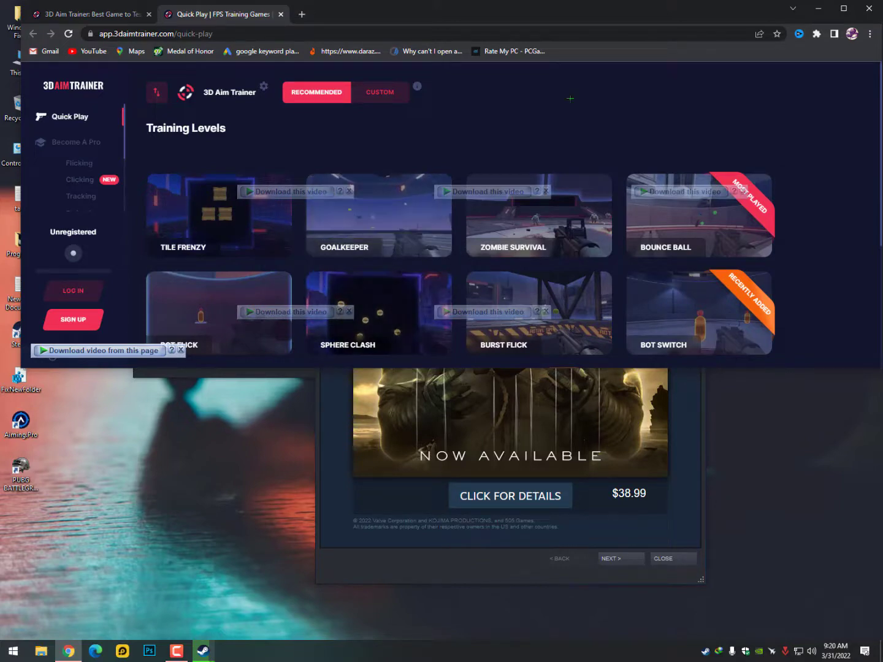
# Step: Hide Chrome, dismiss the Steam News pop-up and close the Steam store window
pyautogui.click(868, 8)
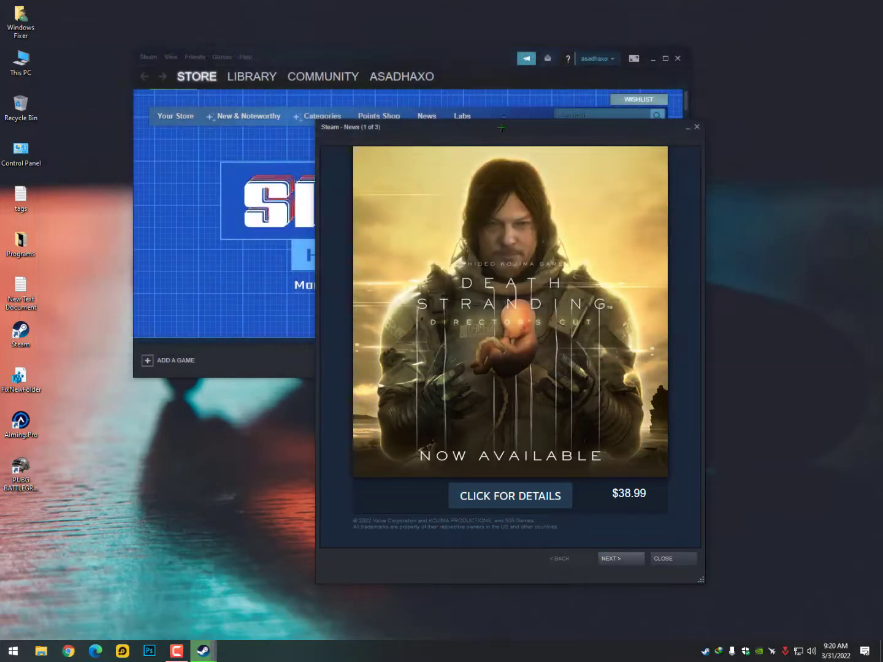
pyautogui.moveTo(501, 127); pyautogui.dragTo(290, 67)
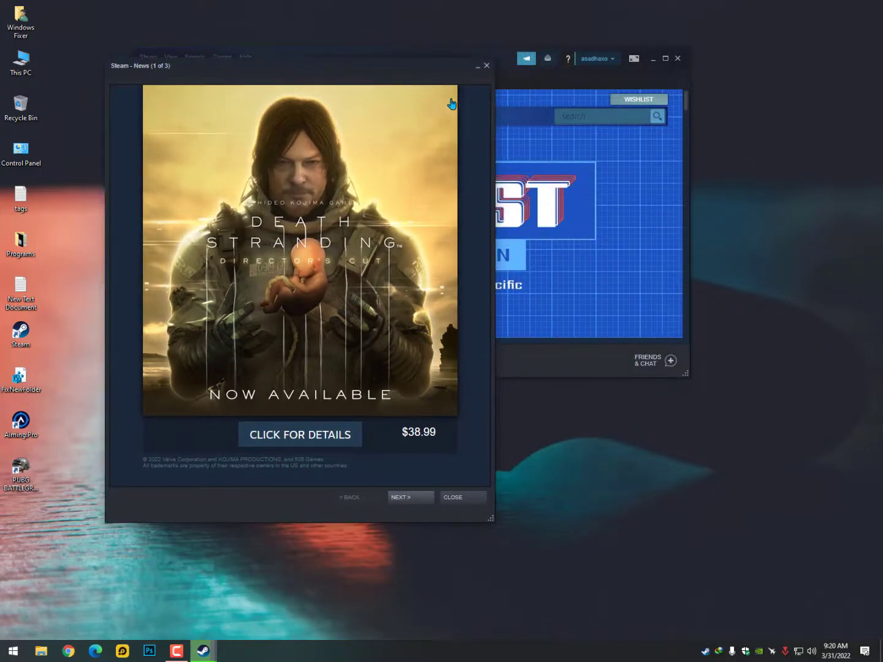
pyautogui.click(486, 67)
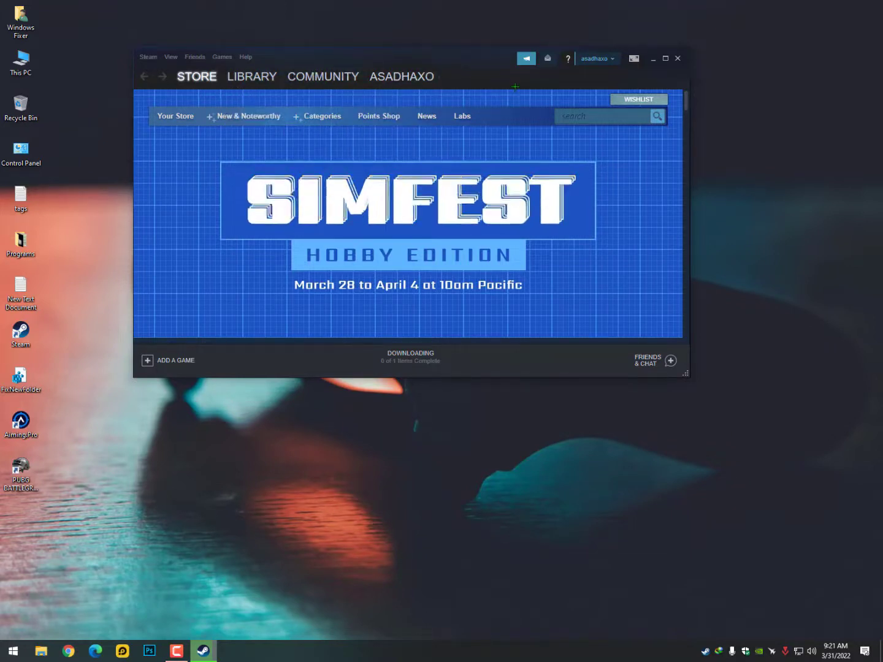
pyautogui.click(677, 59)
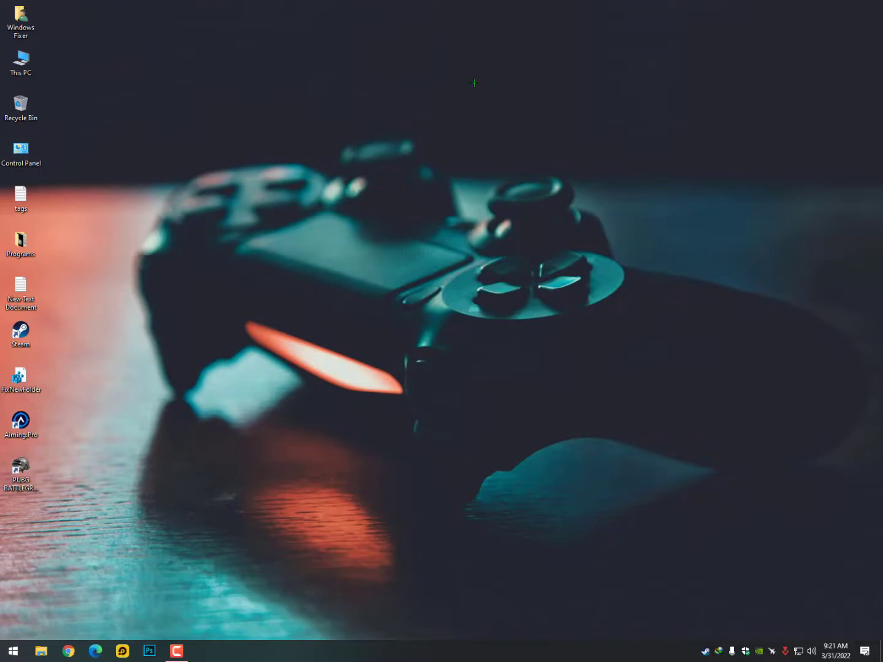